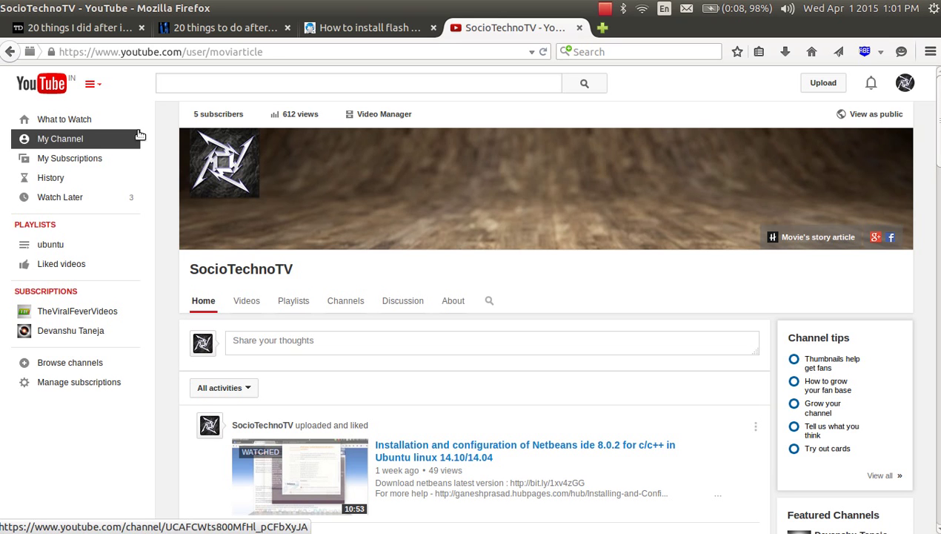
click(605, 8)
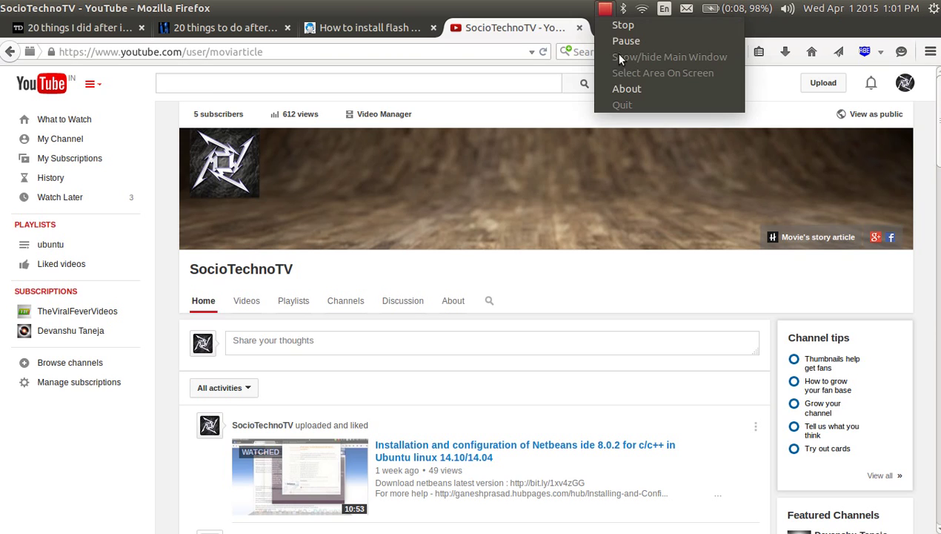
click(620, 41)
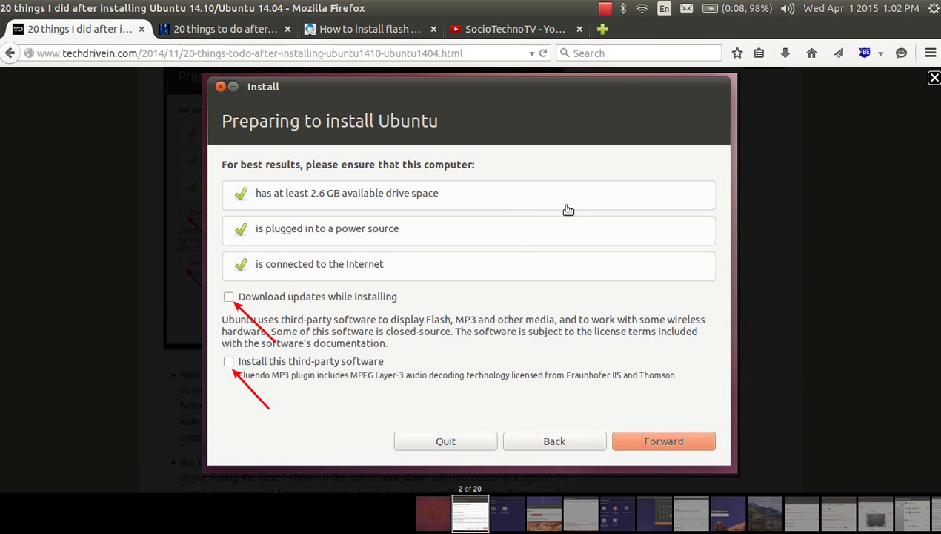
Close the enlarged article image and run sudo apt-get update in the Terminal, entering the account password.
click(786, 265)
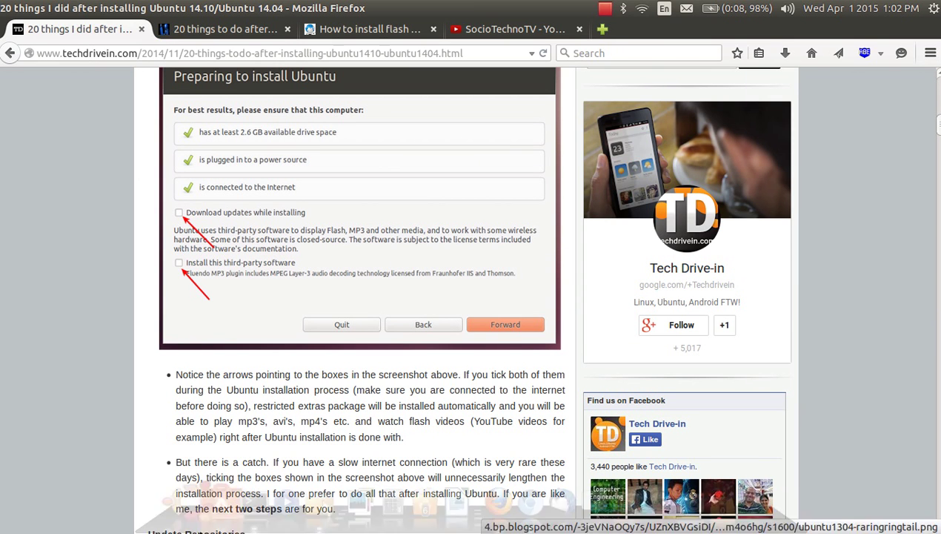
mouse_move(191, 519)
click(251, 517)
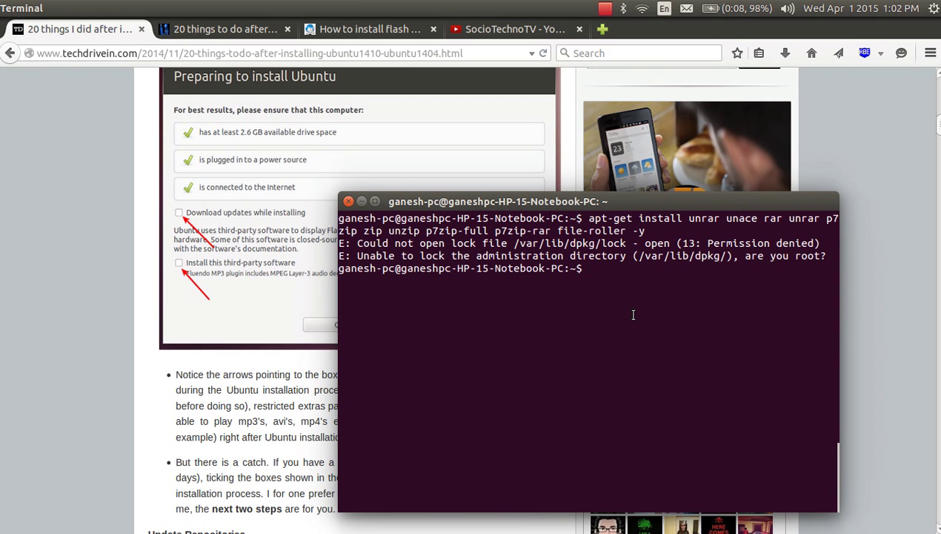
text(sudo apt-get )
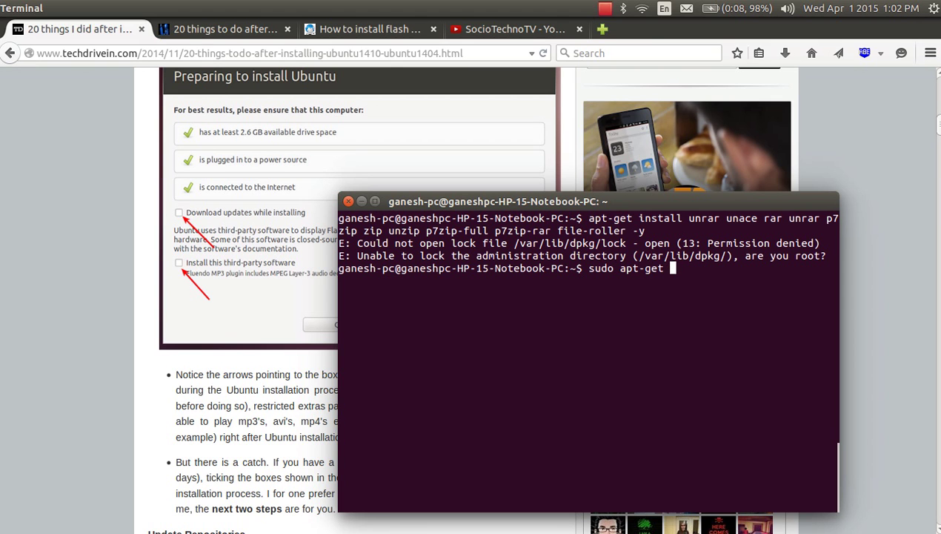
text(update)
key(Return)
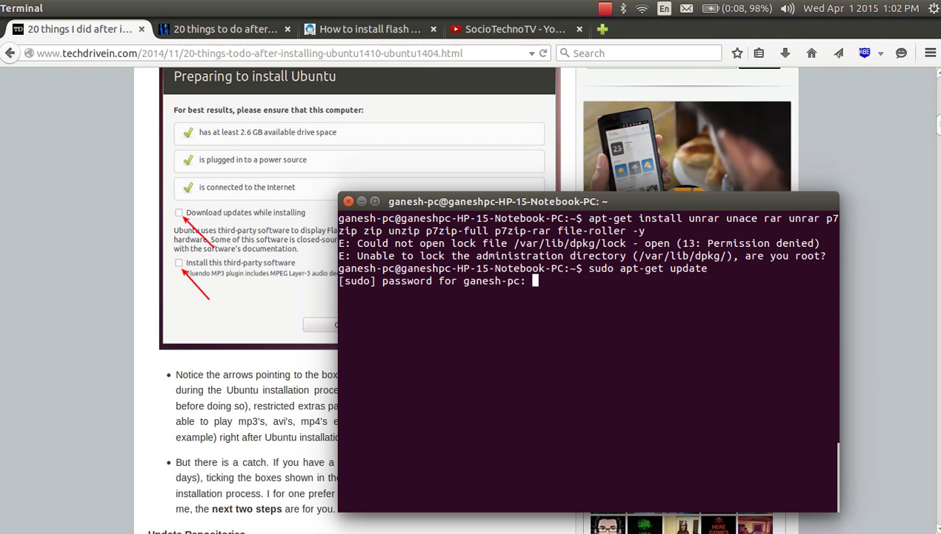
key(Return)
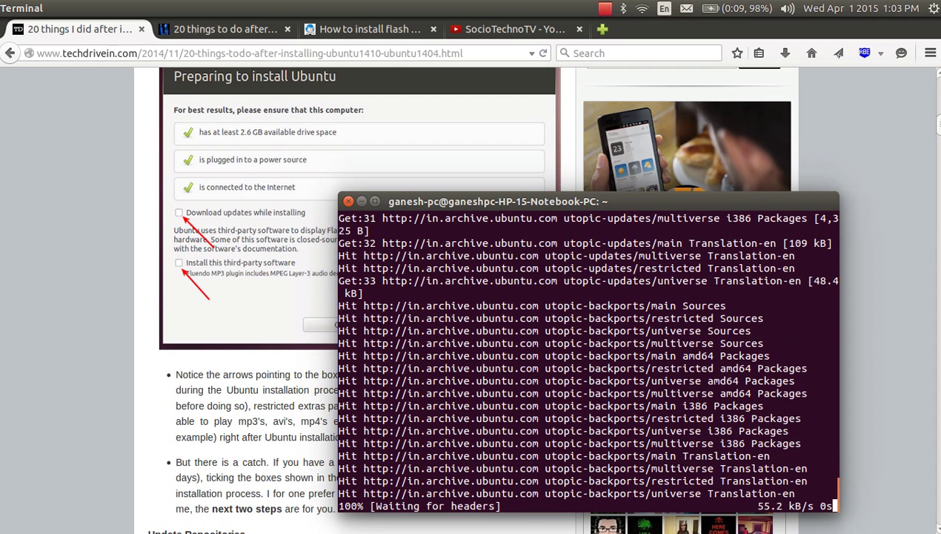
click(605, 9)
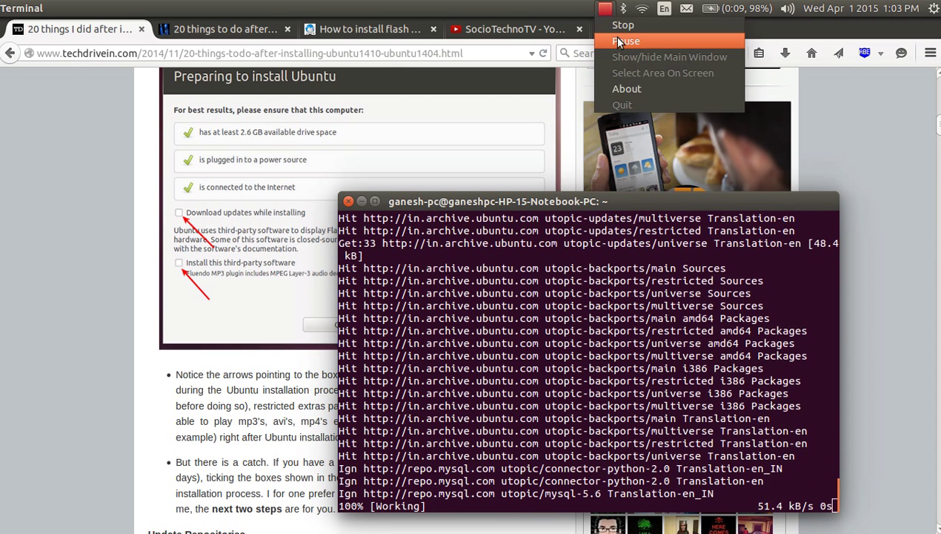
key(Escape)
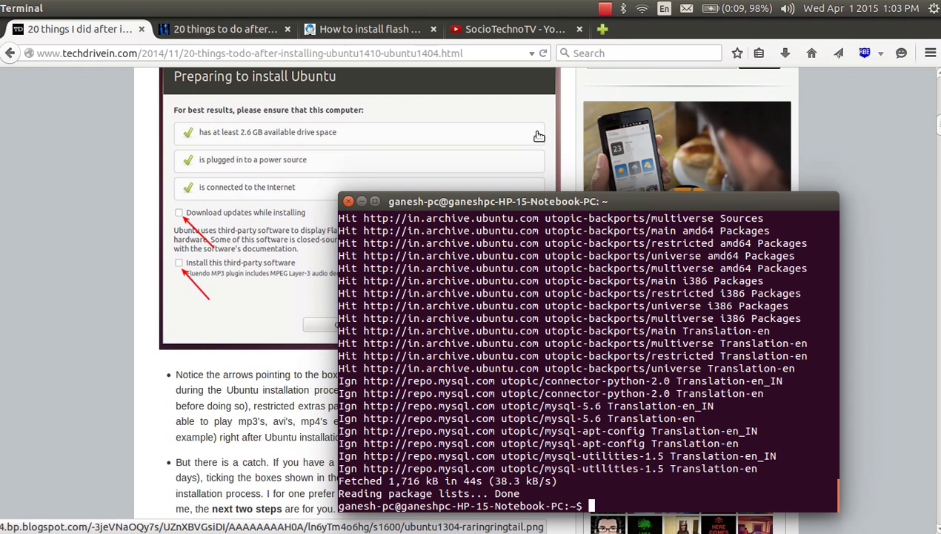
Upgrade the installed packages with sudo apt-get upgrade, answering y to continue.
text(ap)
key(BackSpace)
key(BackSpace)
text(sudo apt-get i)
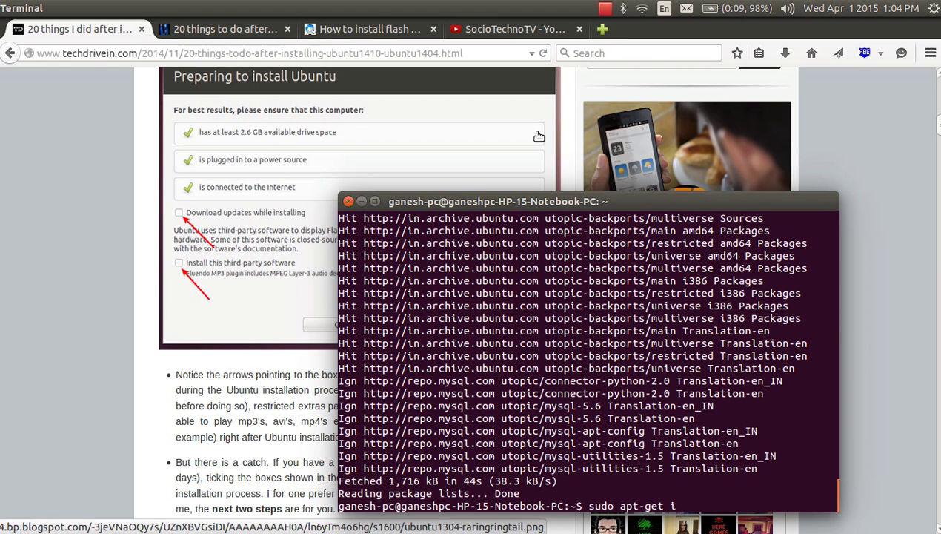
key(BackSpace)
text(upgrade)
key(Return)
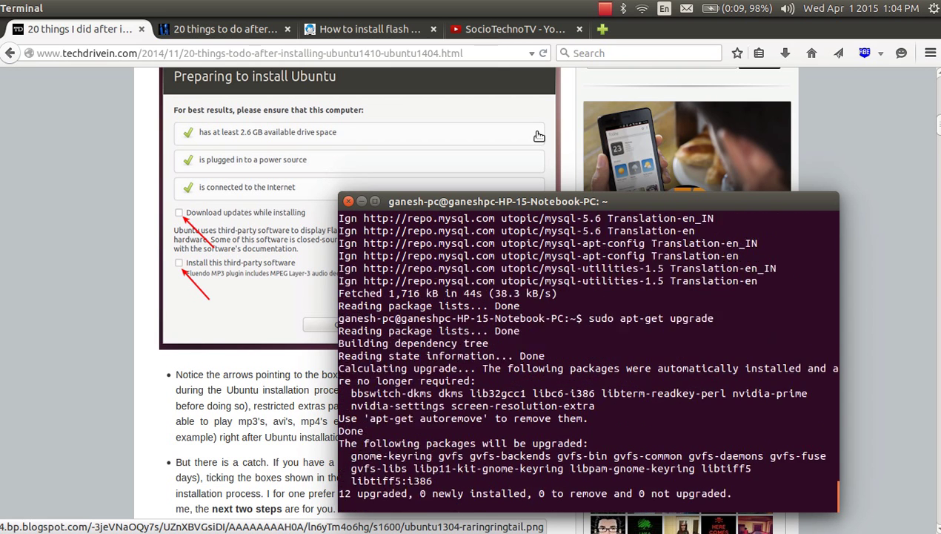
text(y)
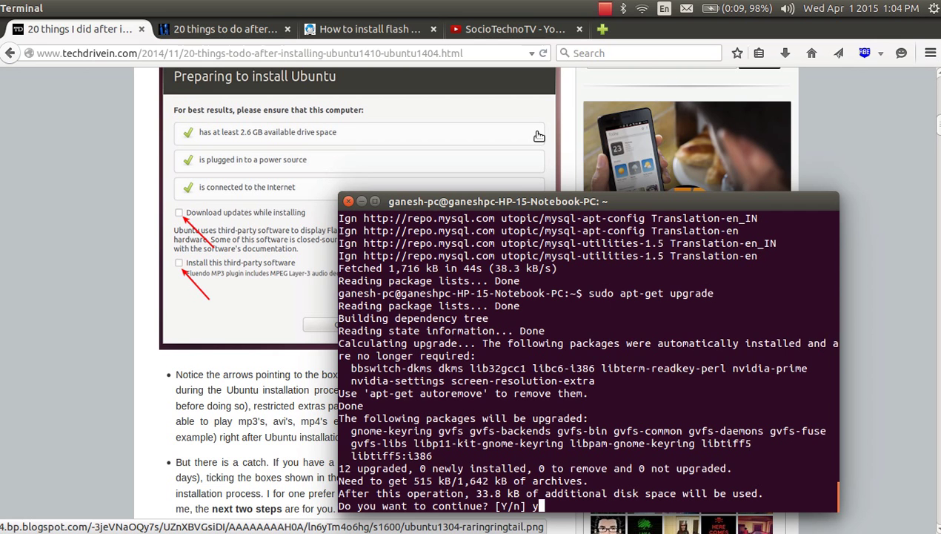
key(Return)
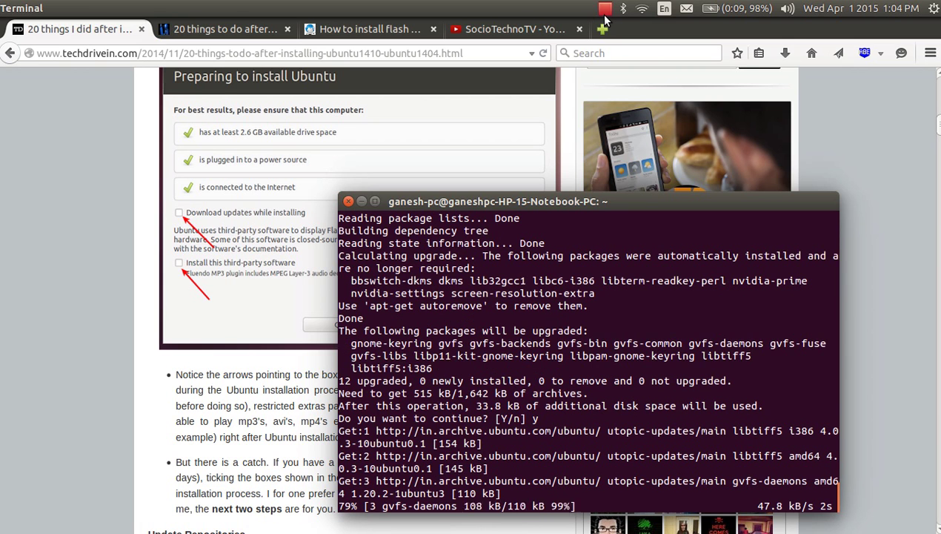
Check the Additional Drivers options of Software & Updates in System Settings, and close Software & Updates.
mouse_move(3, 83)
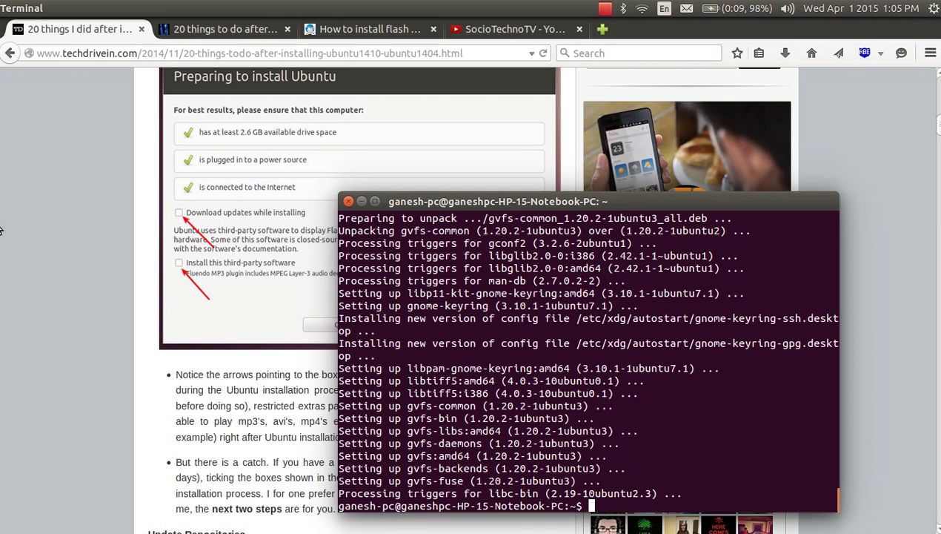
mouse_move(1, 230)
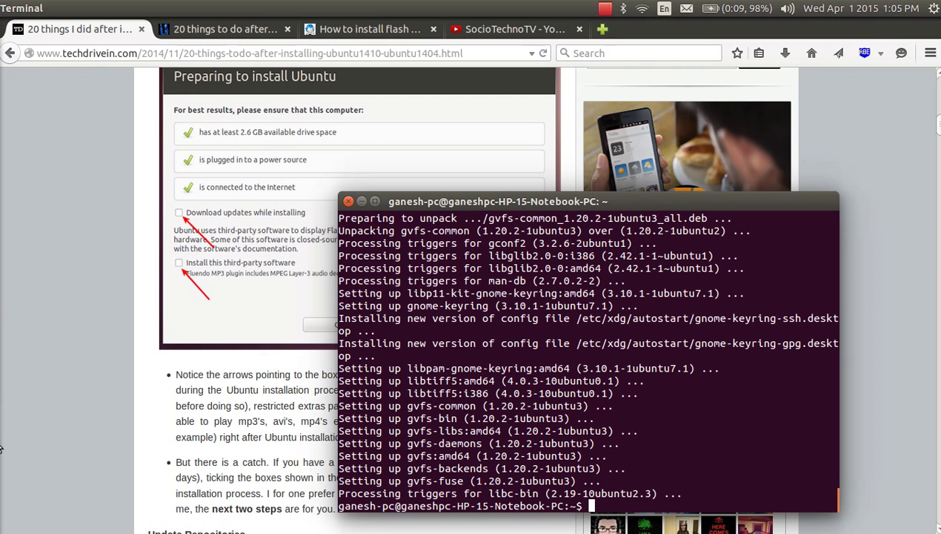
mouse_move(445, 518)
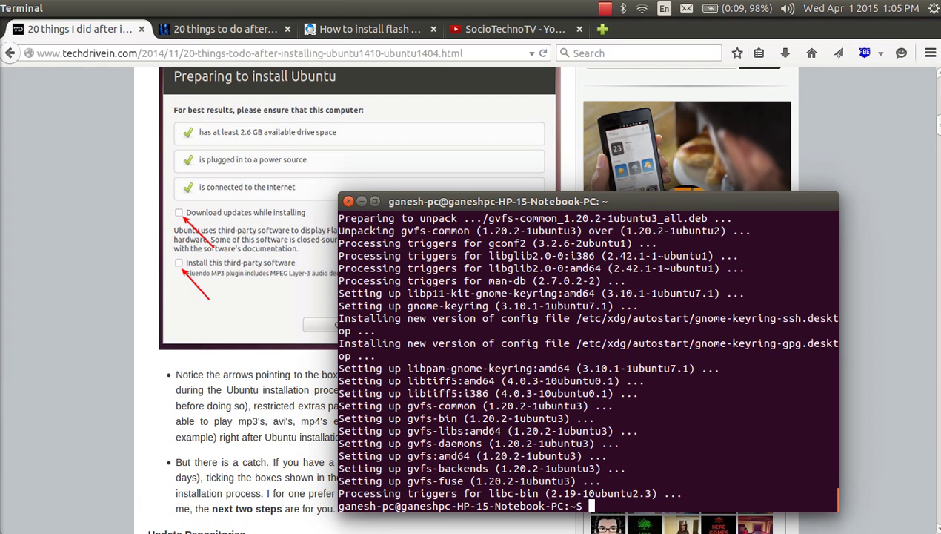
mouse_move(4, 442)
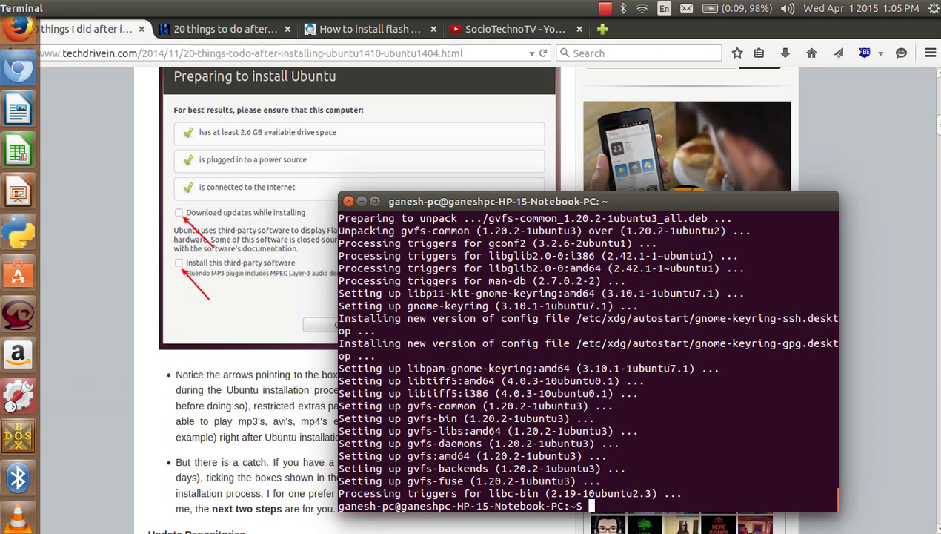
click(10, 401)
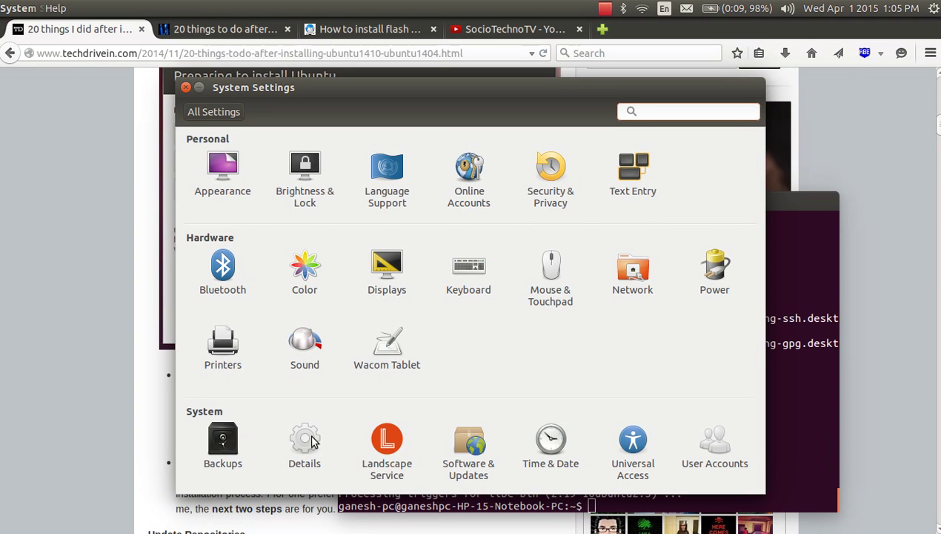
click(469, 457)
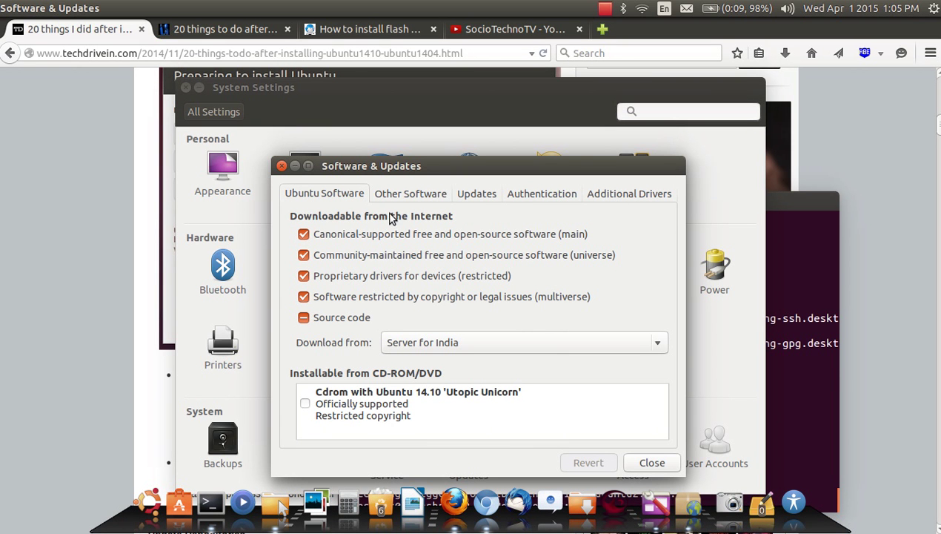
click(627, 198)
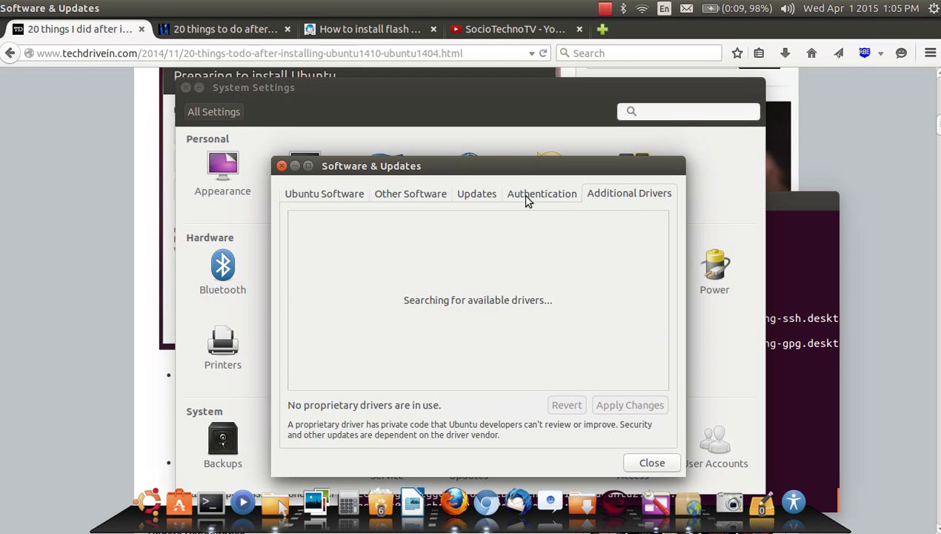
drag(514, 168, 520, 98)
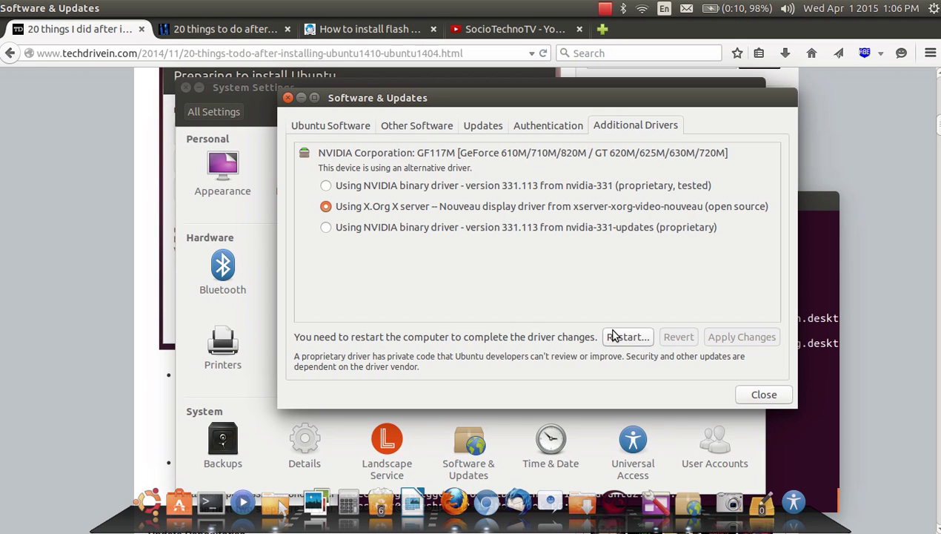
click(761, 393)
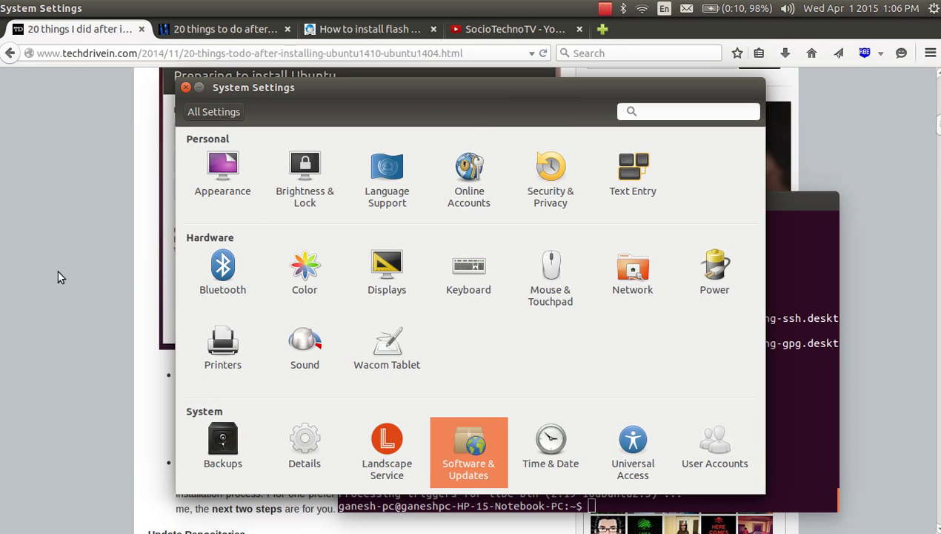
Open Ubuntu Software Center and close the System Settings window covering it.
mouse_move(2, 195)
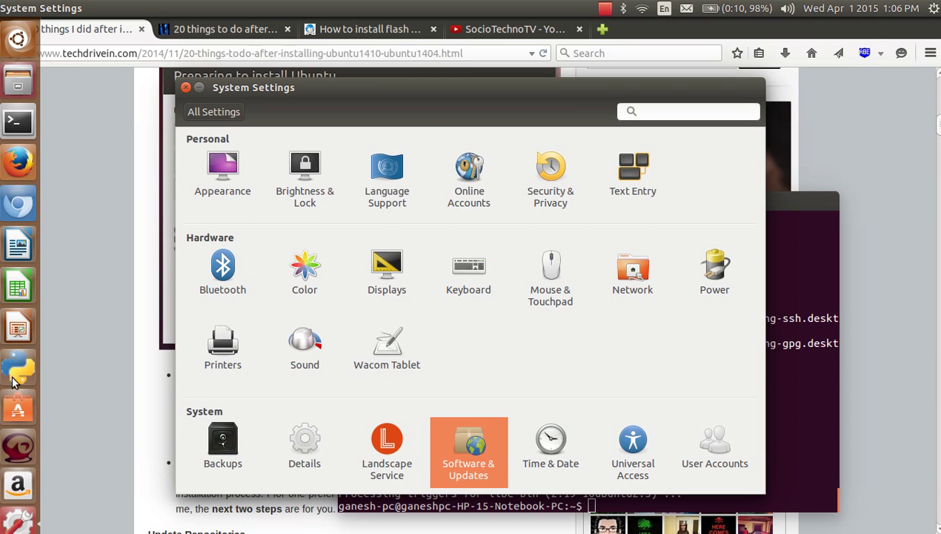
click(18, 408)
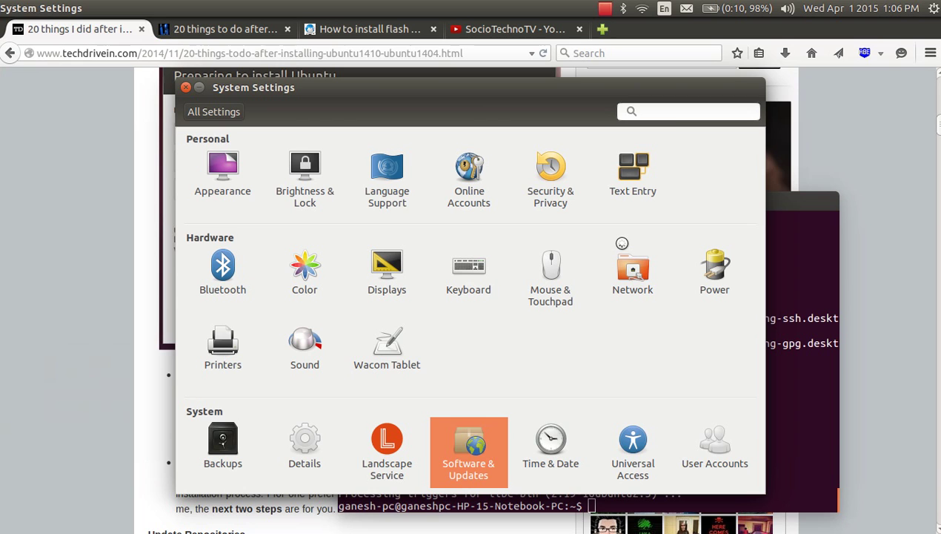
click(666, 111)
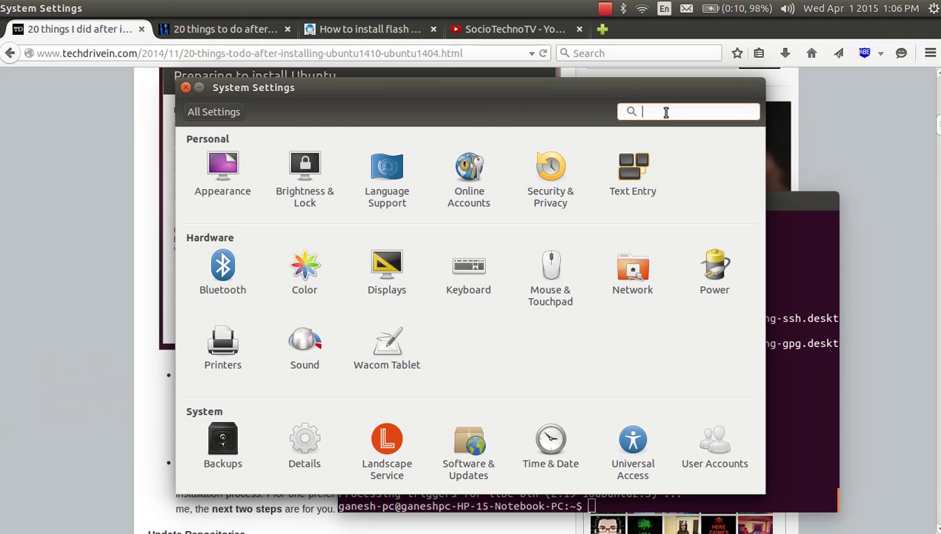
text(jdk)
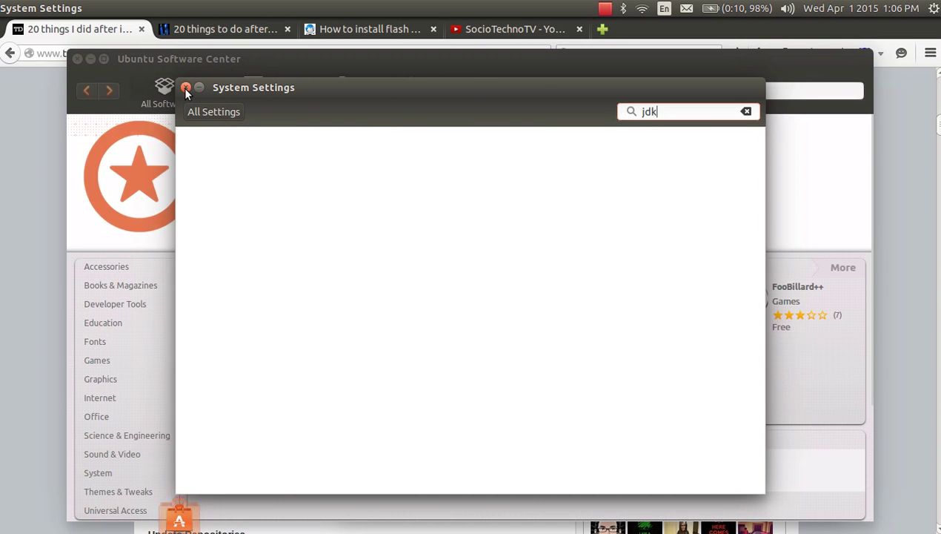
click(186, 87)
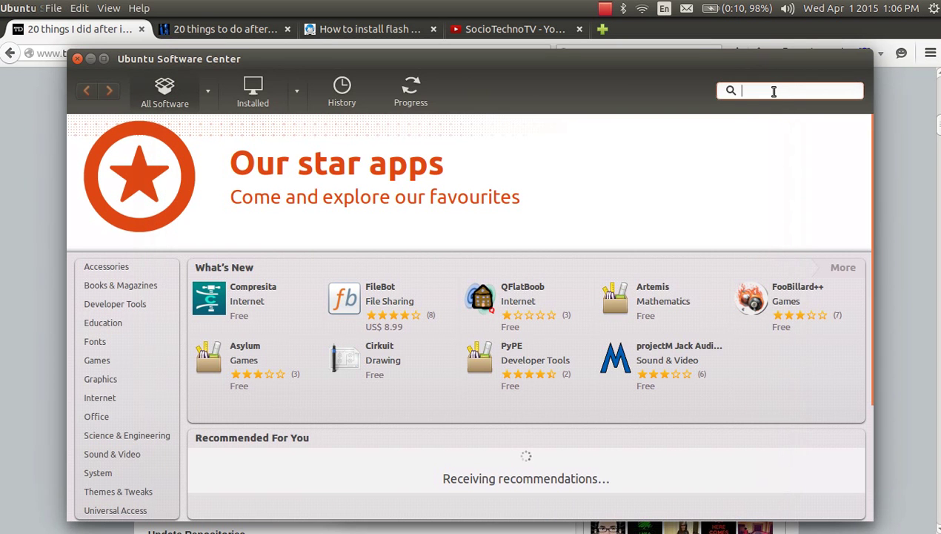
Search all software for jdk and select the openjdk-8-jdk package.
click(741, 91)
text(jdk)
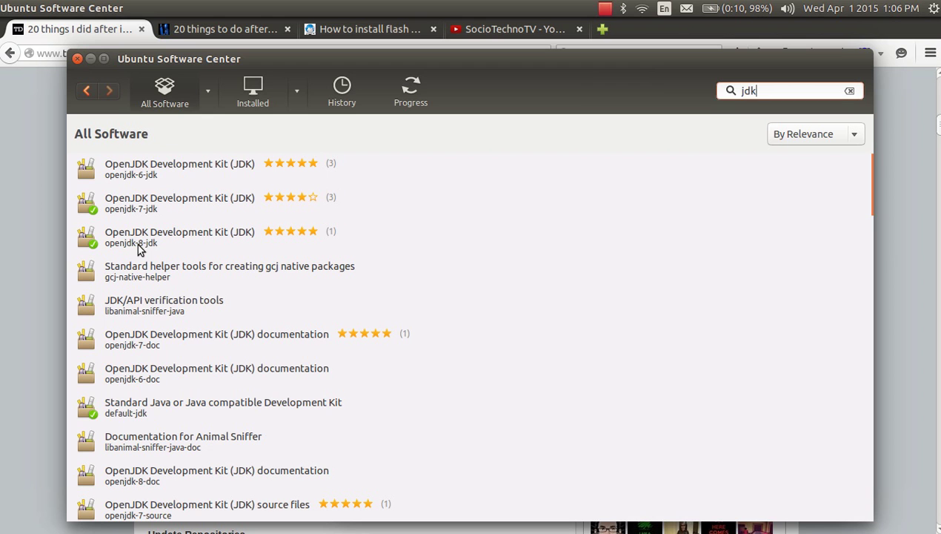
click(140, 249)
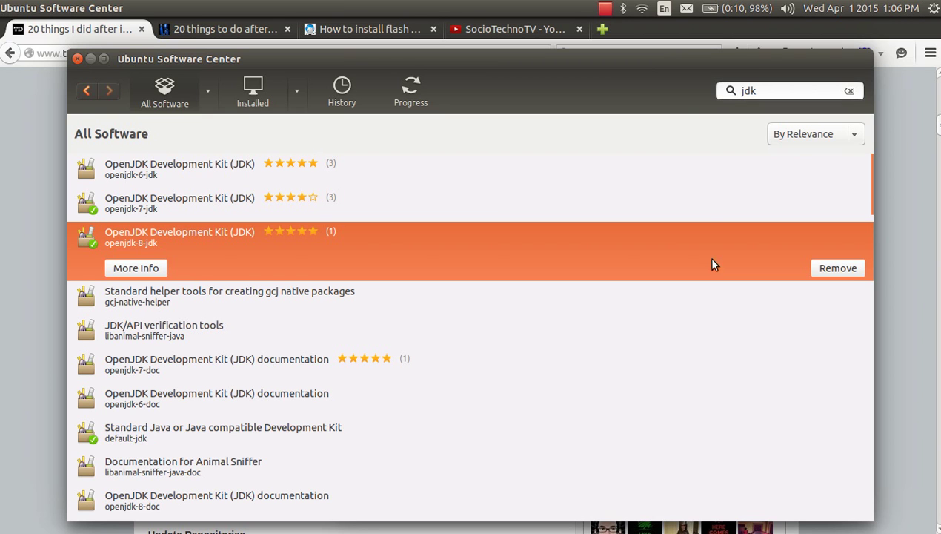
click(606, 8)
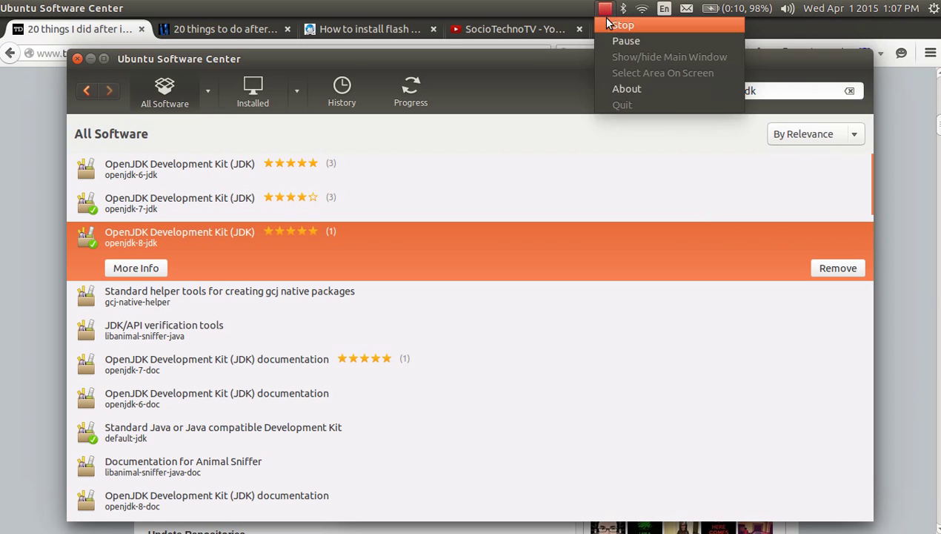
click(617, 42)
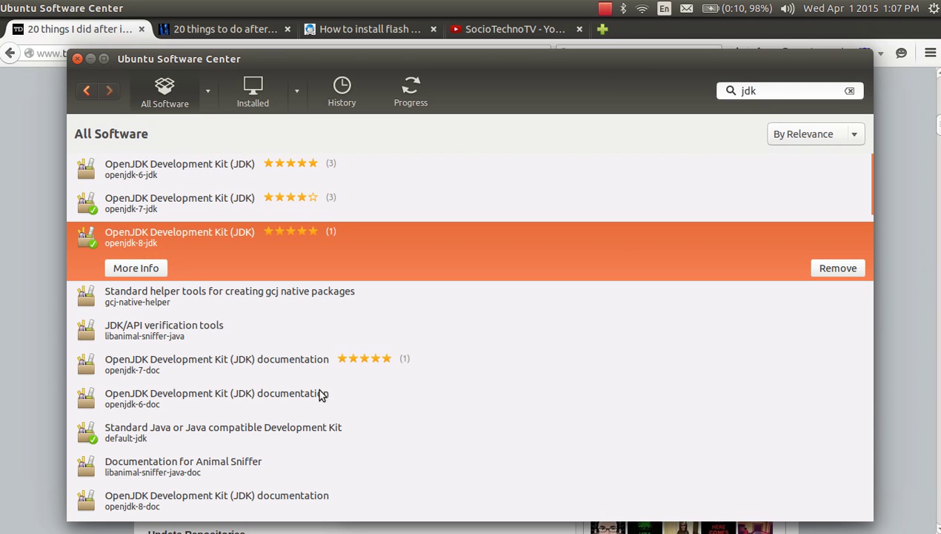
Minimize the Ubuntu Software Center, Terminal and Firefox windows to get to the empty desktop.
mouse_move(332, 511)
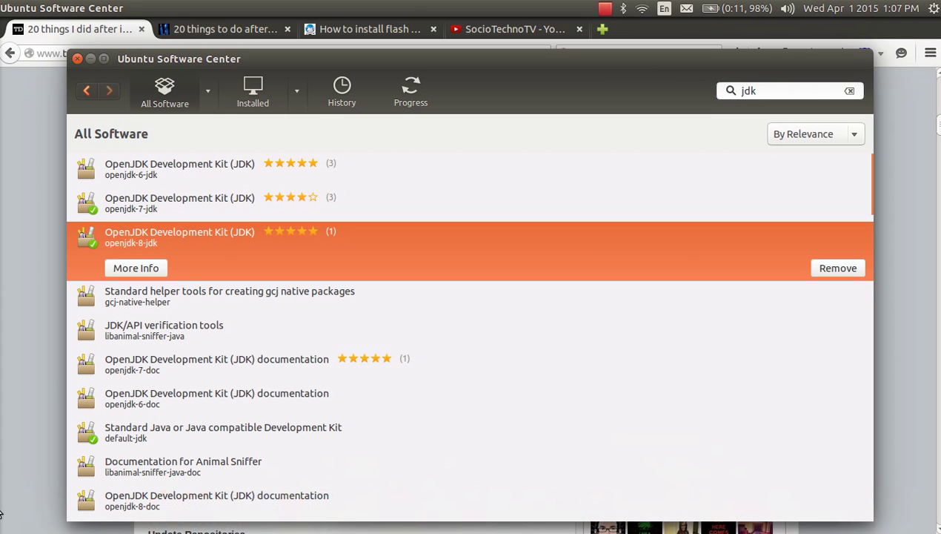
mouse_move(2, 289)
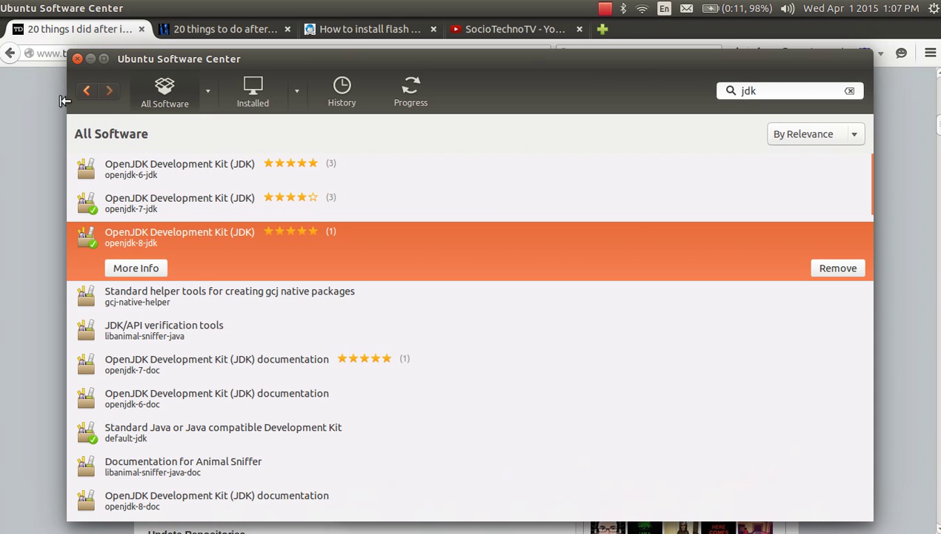
click(89, 57)
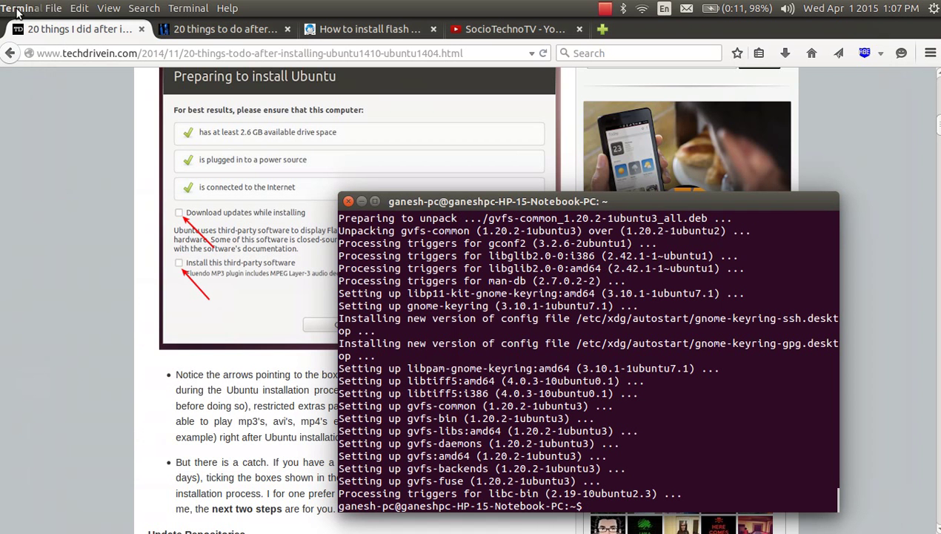
click(66, 9)
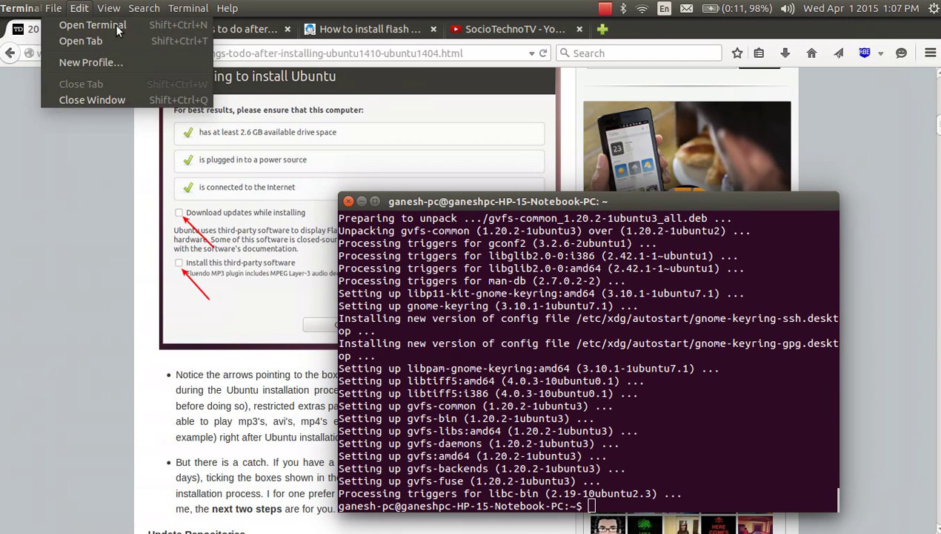
click(362, 203)
click(363, 201)
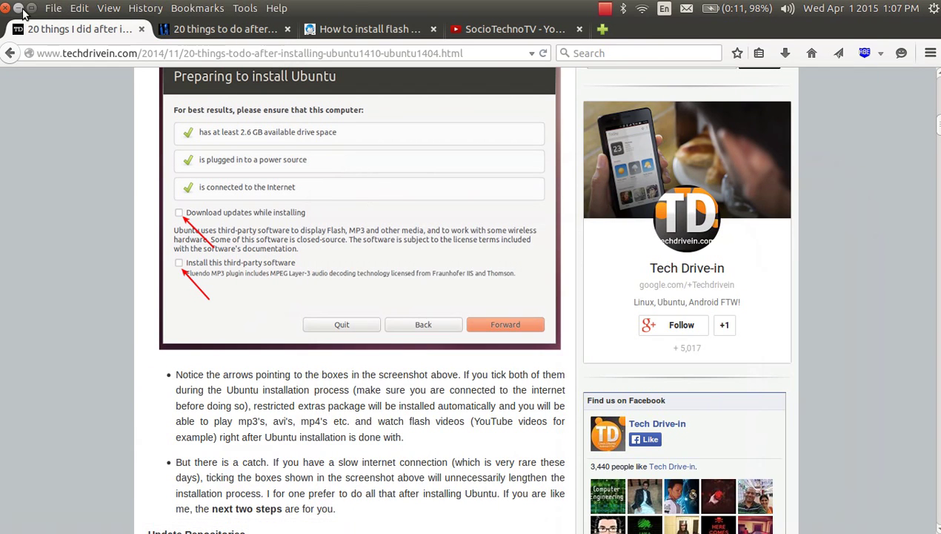
click(18, 7)
click(18, 8)
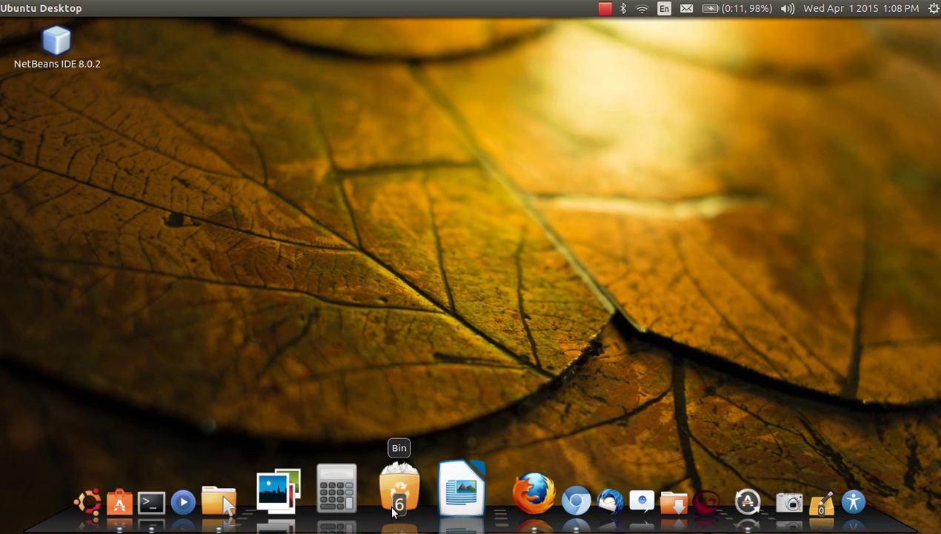
Open the Bin from the dock, permanently delete all its items, and minimize the Trash window.
click(394, 510)
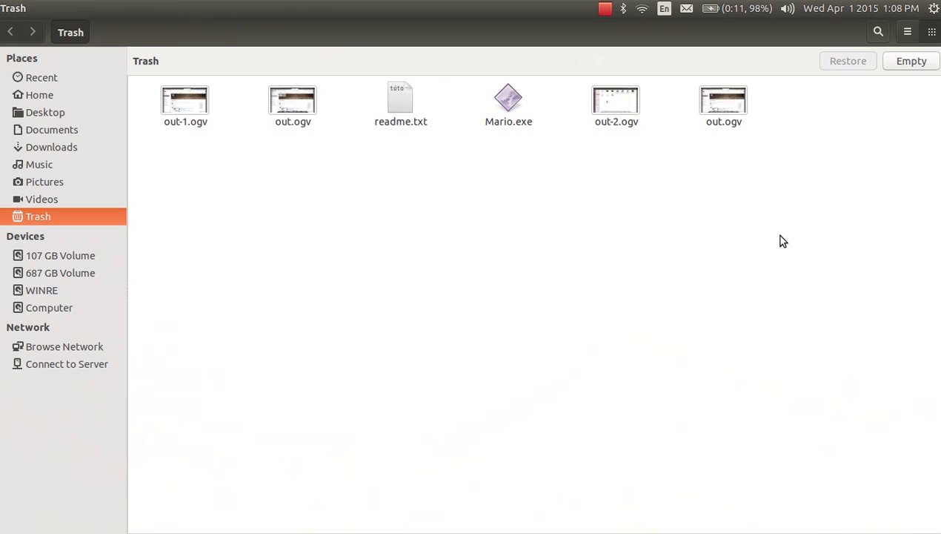
drag(780, 241, 171, 65)
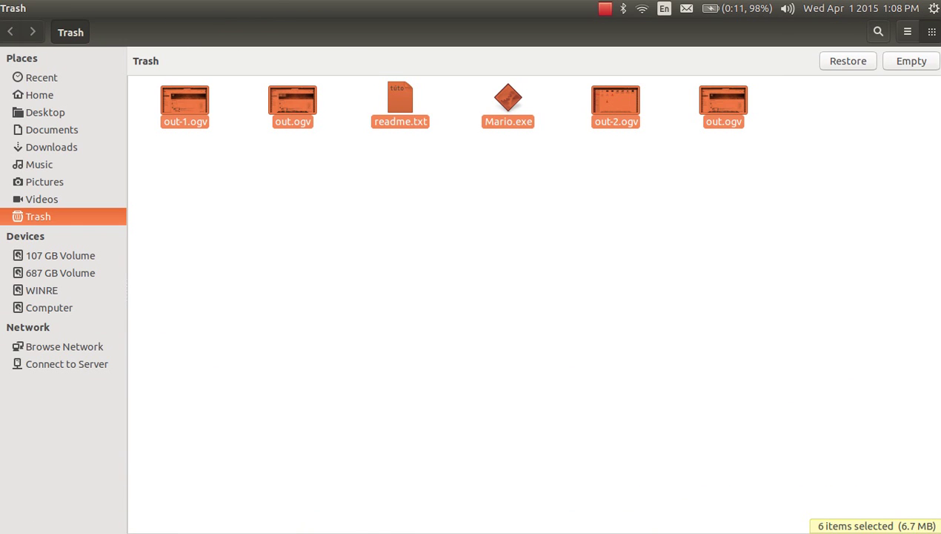
click(906, 61)
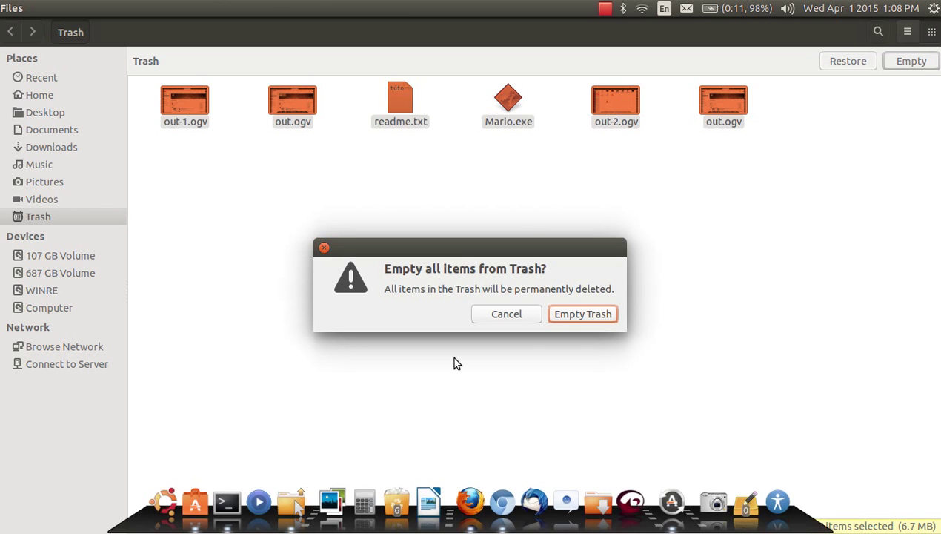
key(Return)
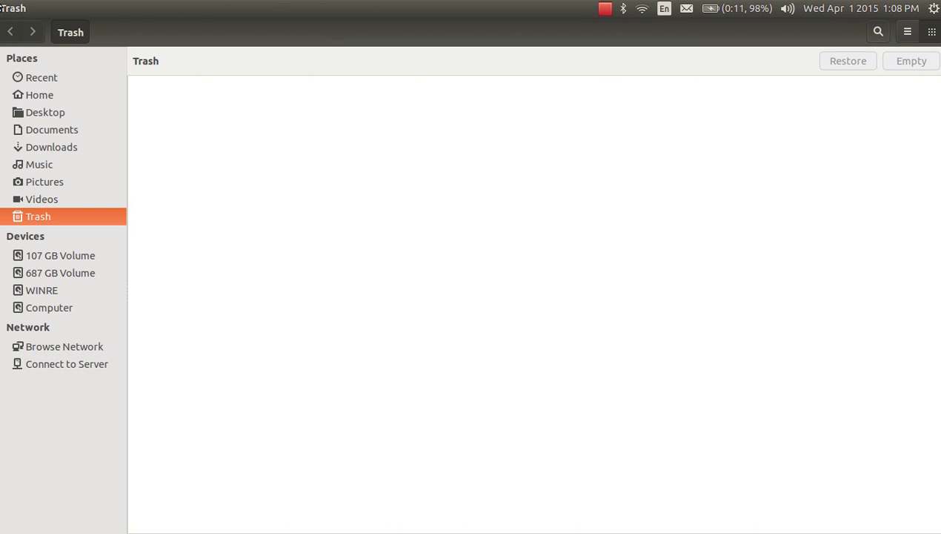
mouse_move(17, 10)
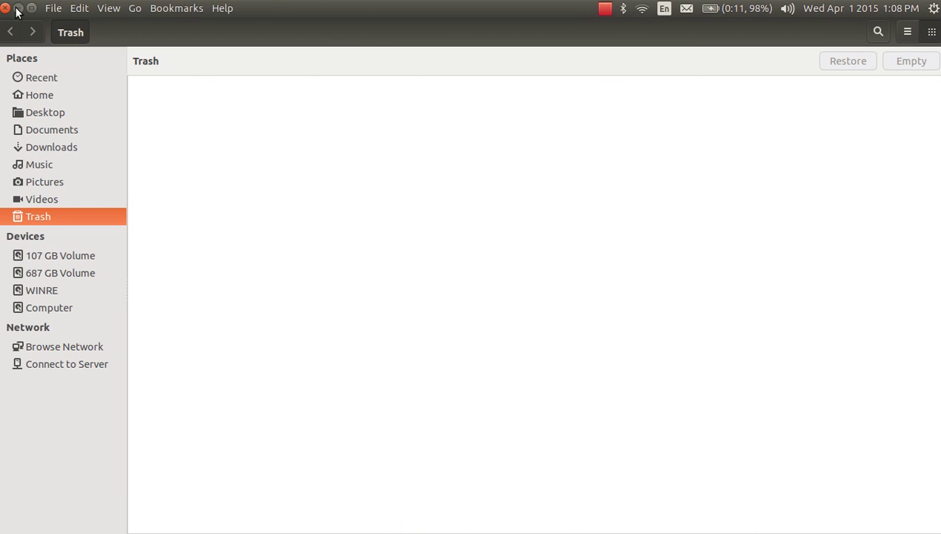
click(17, 8)
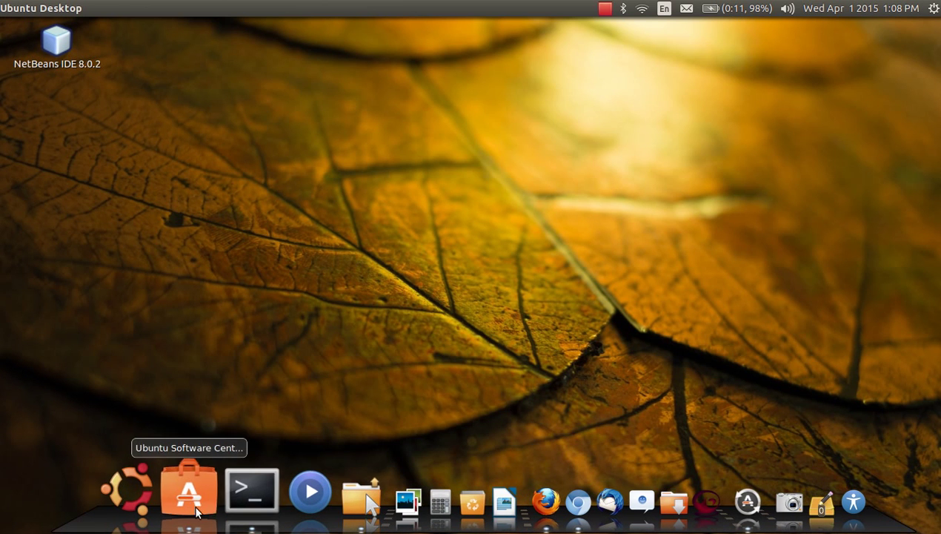
Bring Ubuntu Software Center back, search all software for cairo and select Cairo-Dock.
click(196, 510)
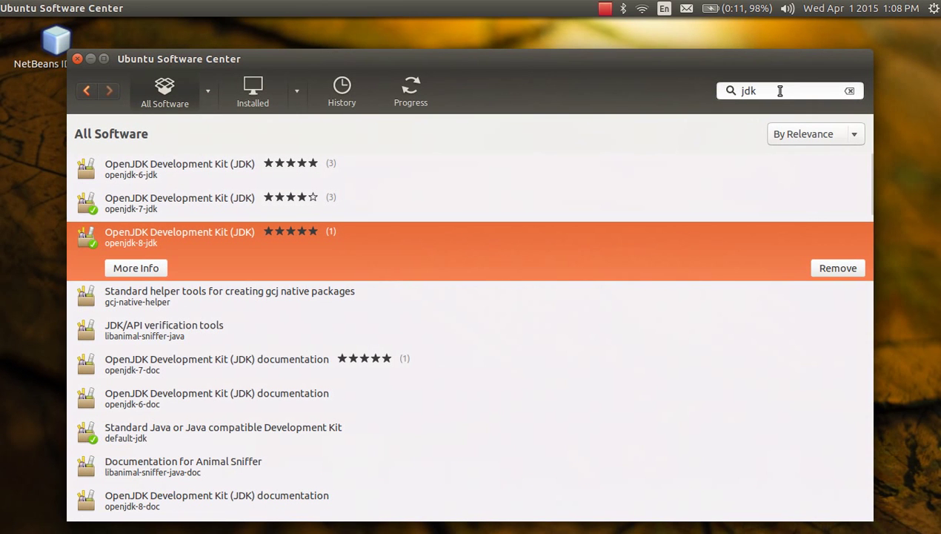
click(779, 90)
key(BackSpace)
key(BackSpace)
key(BackSpace)
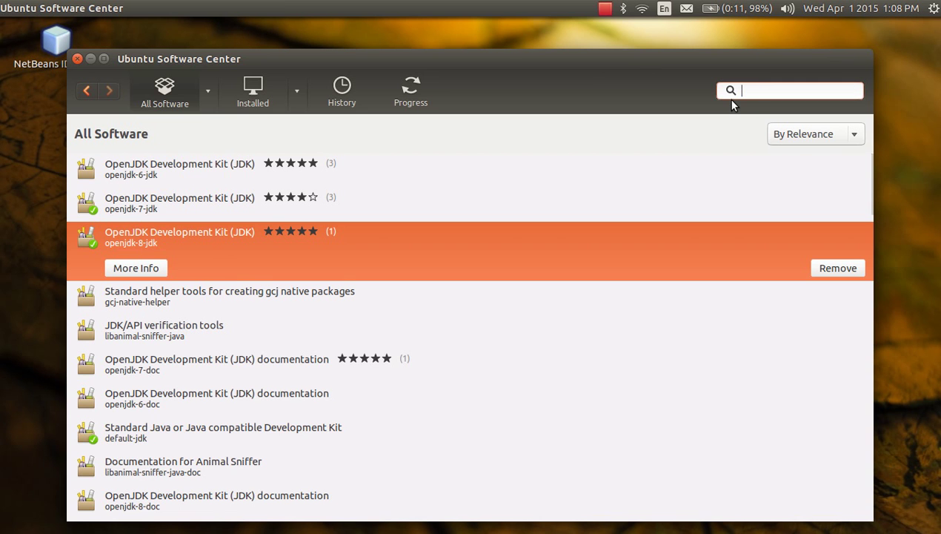
text(cai)
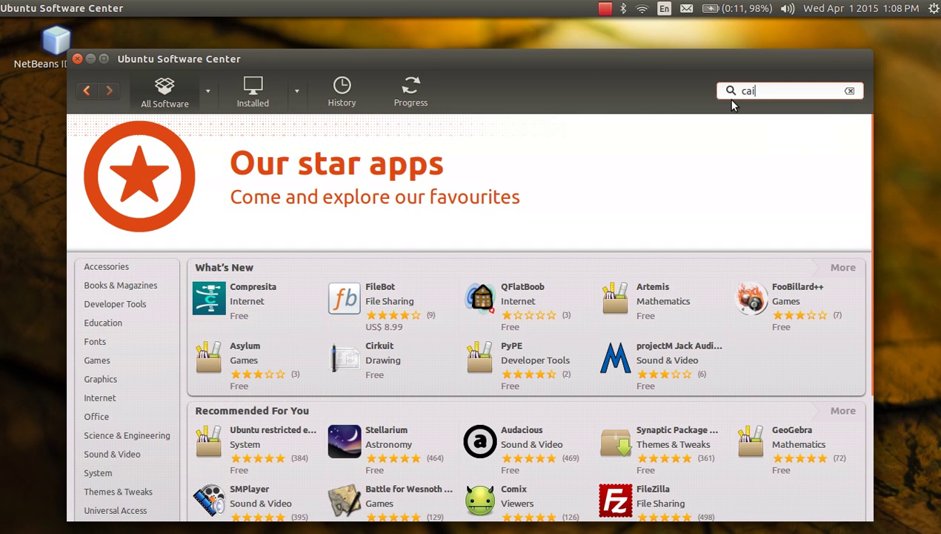
text(ro)
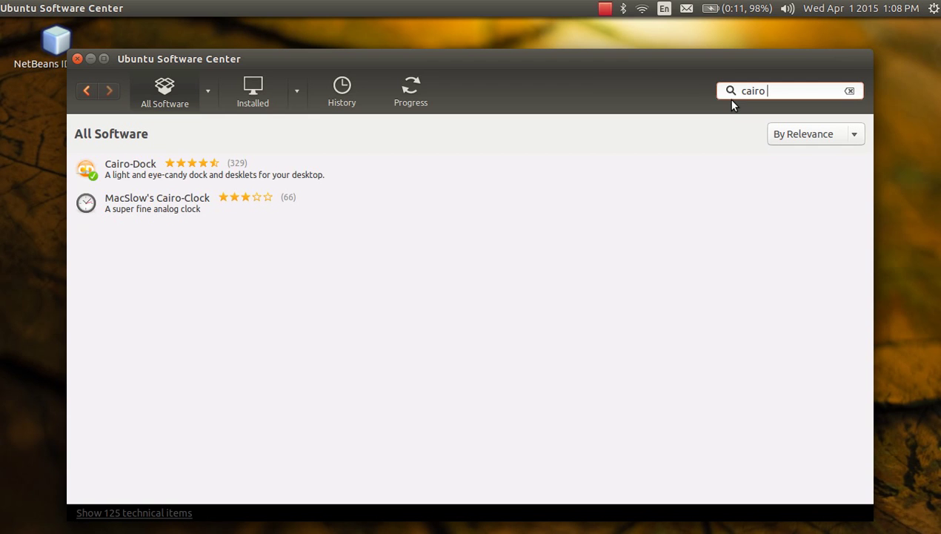
click(303, 175)
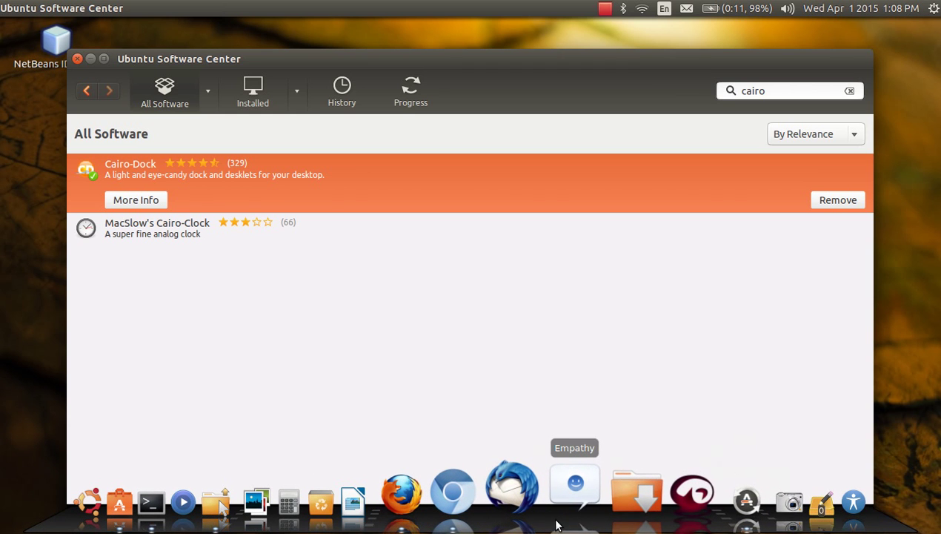
Open the Cairo-Dock configuration from the dock and display its available themes.
right_click(558, 525)
mouse_move(574, 371)
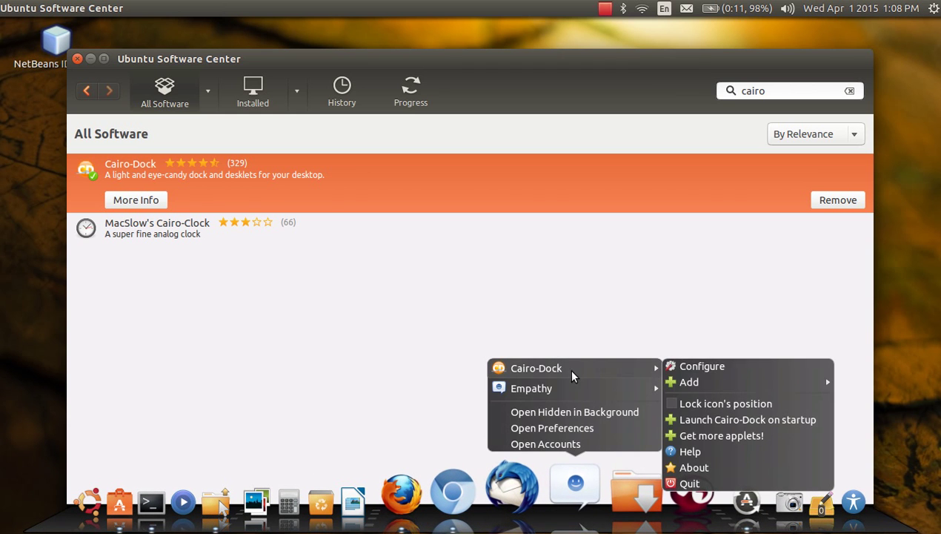
click(704, 367)
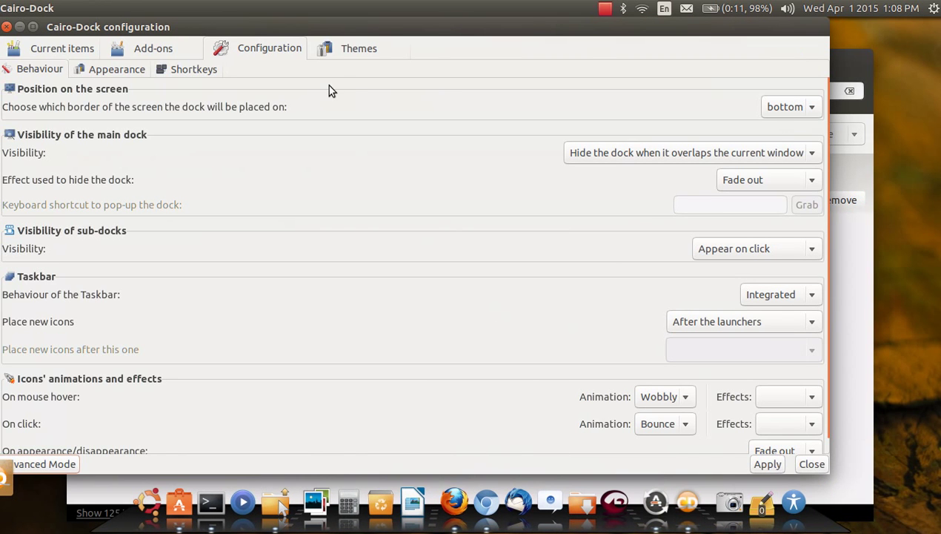
click(361, 51)
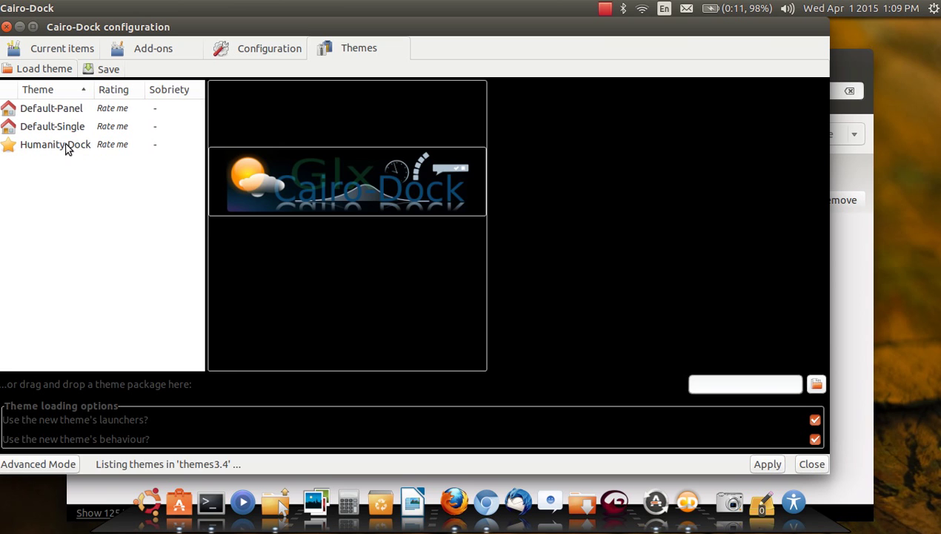
Browse the theme list, preview the MacOSX and MeeGo themes, and close the Cairo-Dock configuration without applying any.
scroll(45, 284, down, 5)
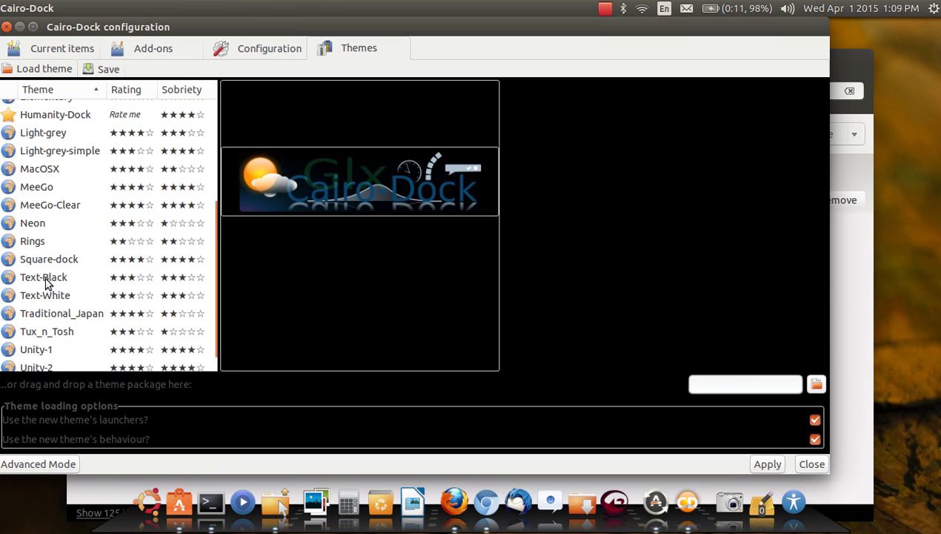
scroll(46, 284, up, 5)
scroll(46, 284, down, 5)
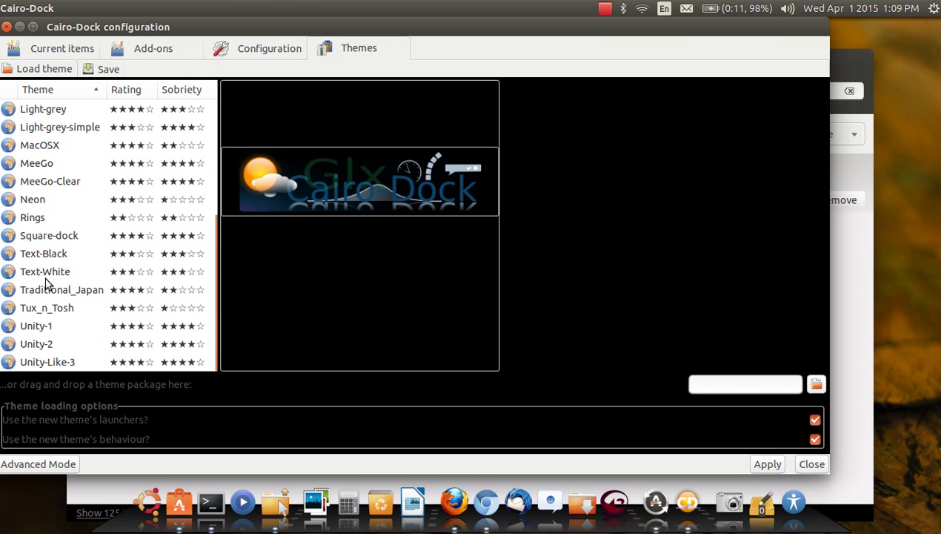
click(48, 149)
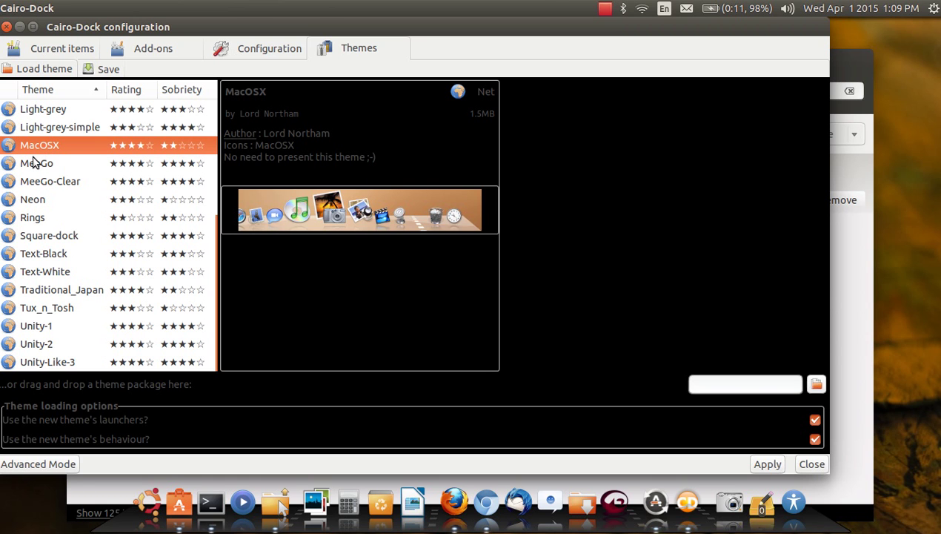
click(37, 163)
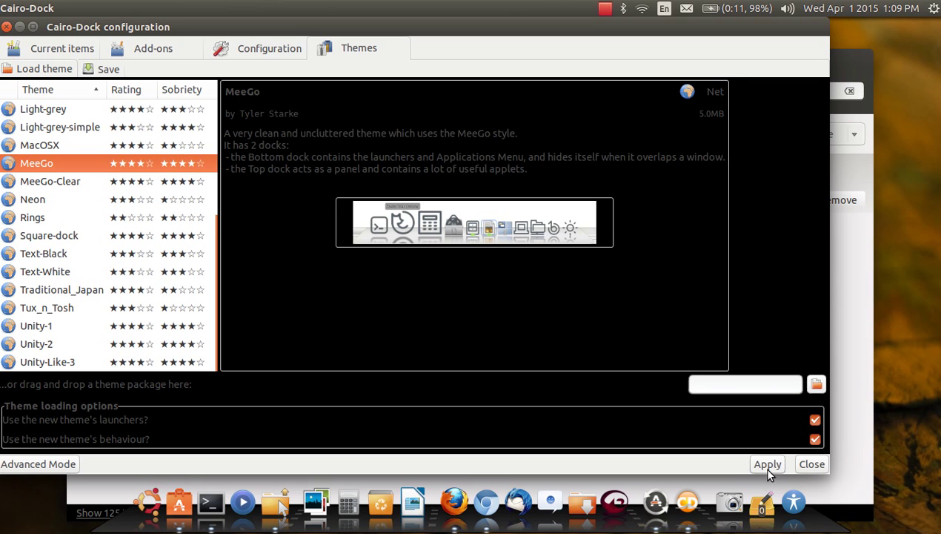
click(27, 151)
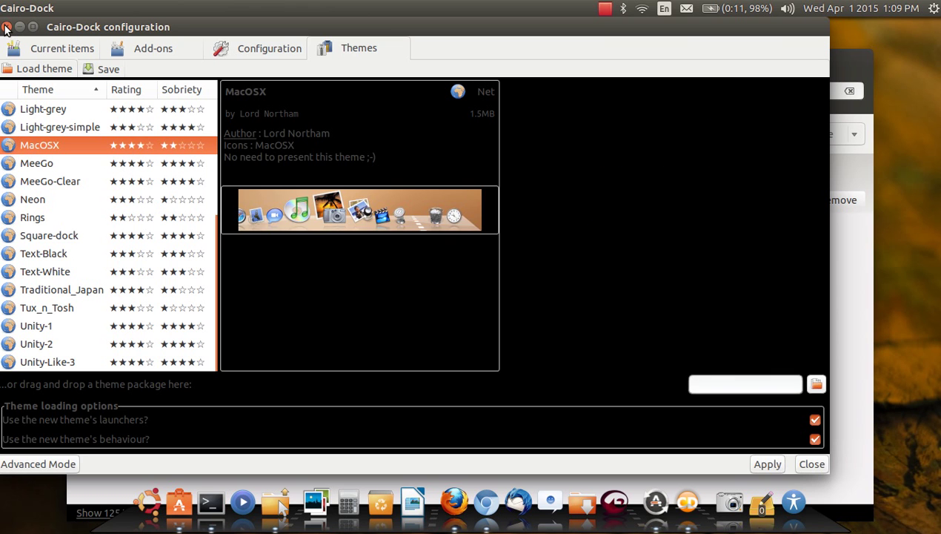
click(6, 27)
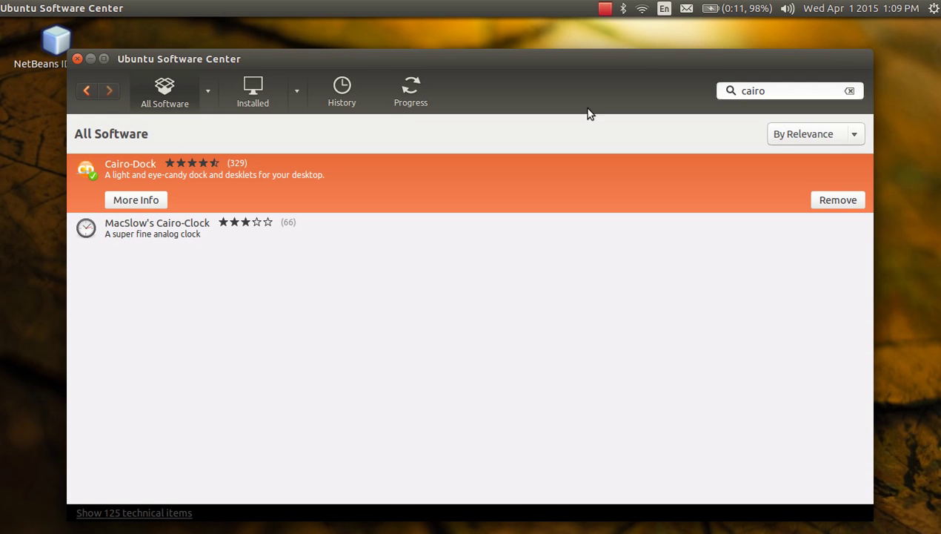
Search all software for tor and install Vidalia, authenticating with the account password.
click(775, 93)
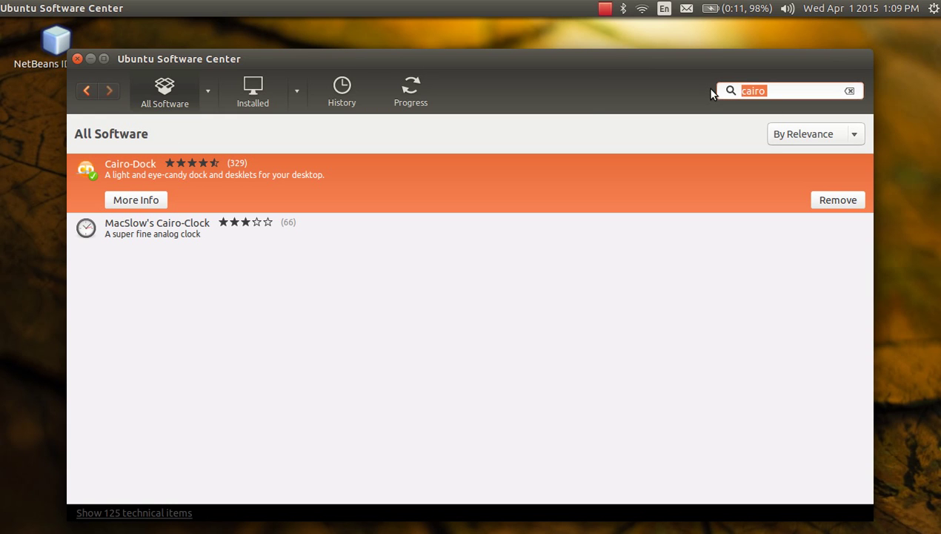
text(tor)
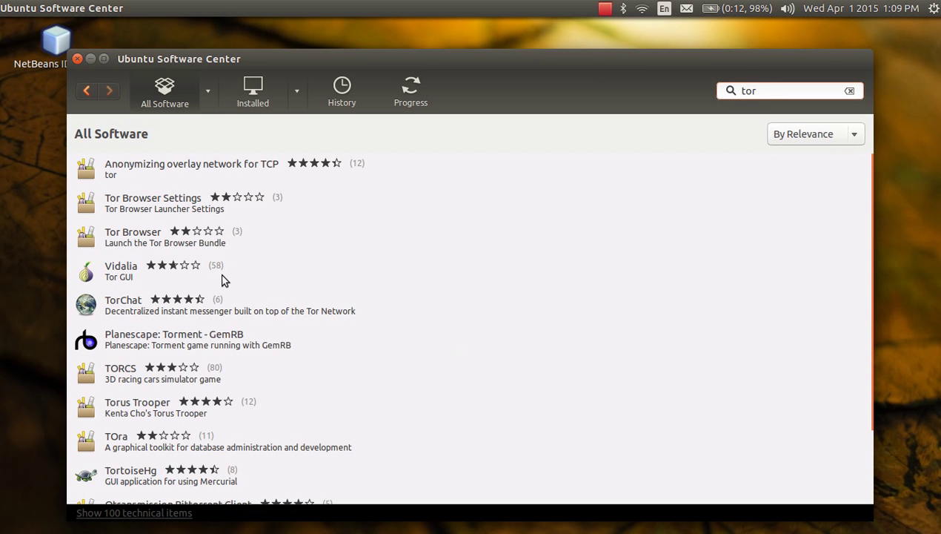
click(223, 275)
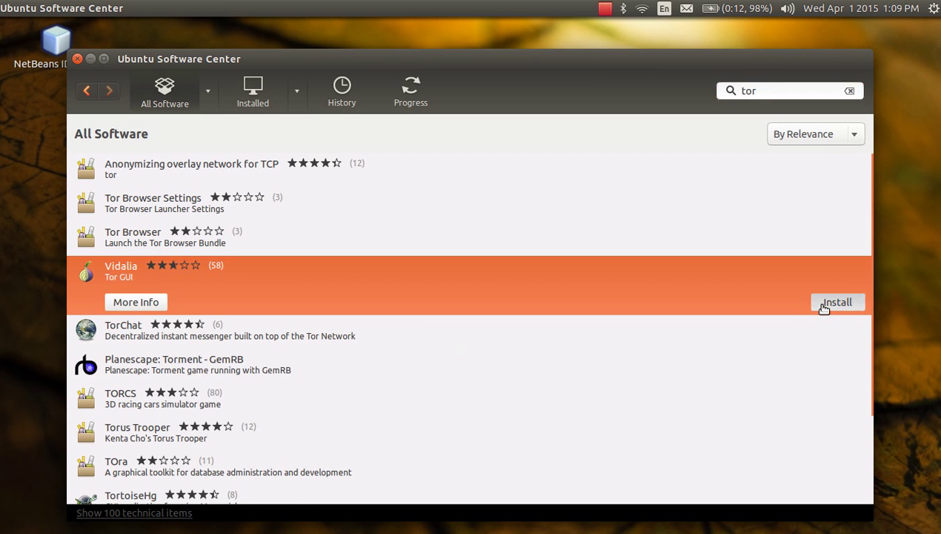
click(825, 308)
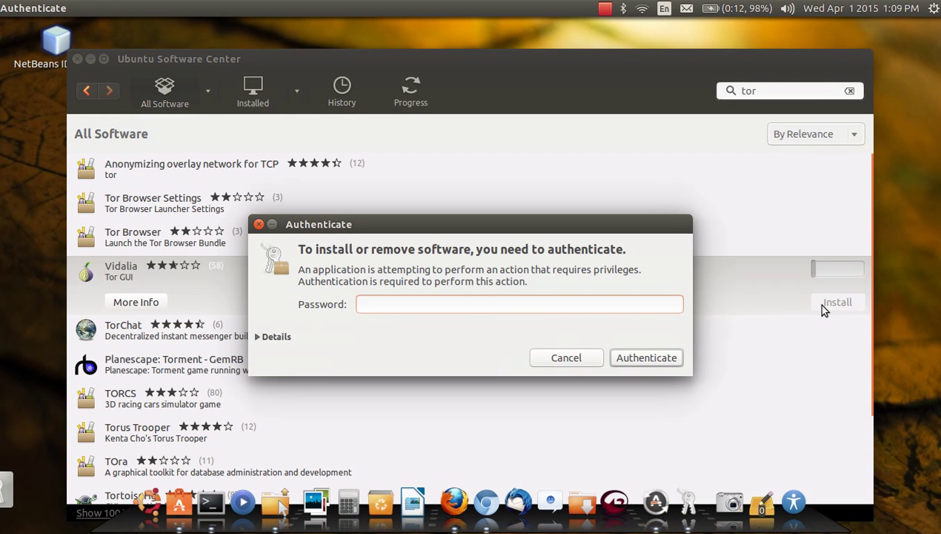
text(**********)
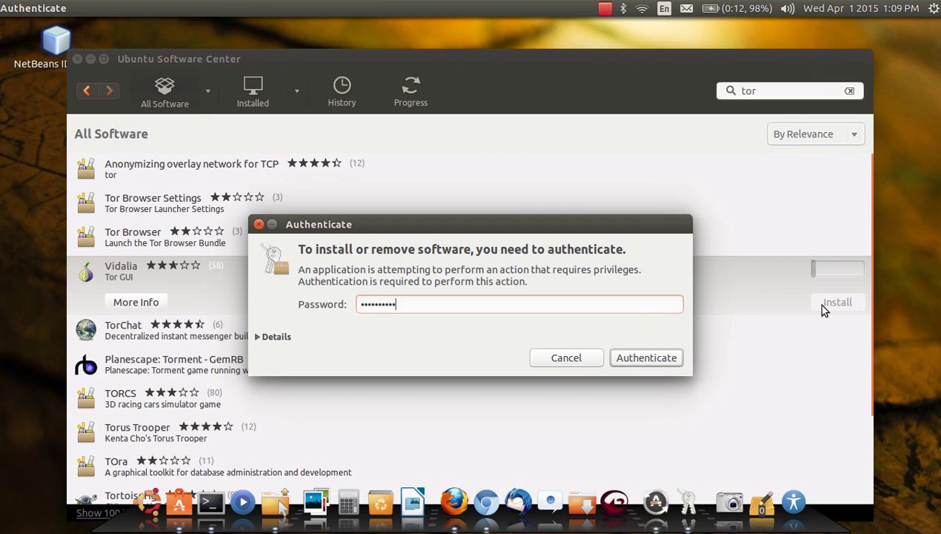
key(Return)
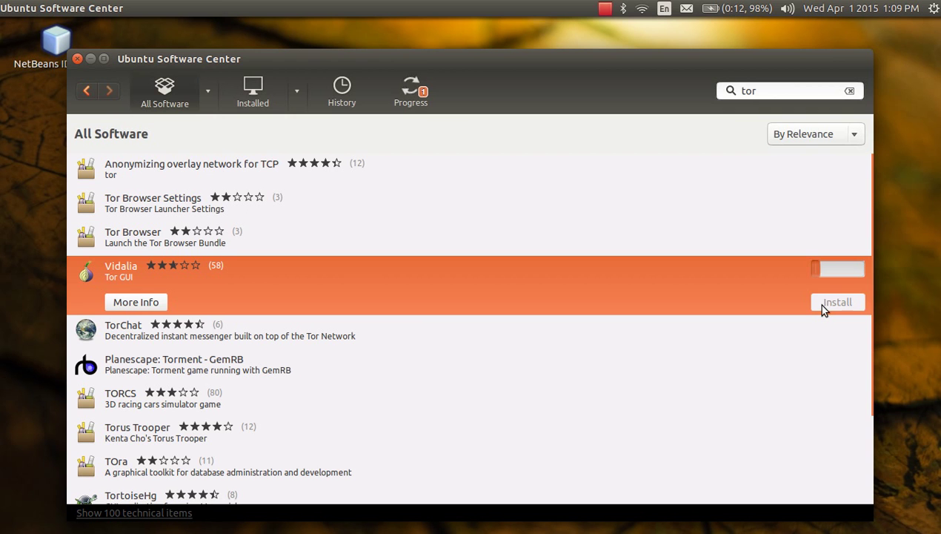
click(604, 9)
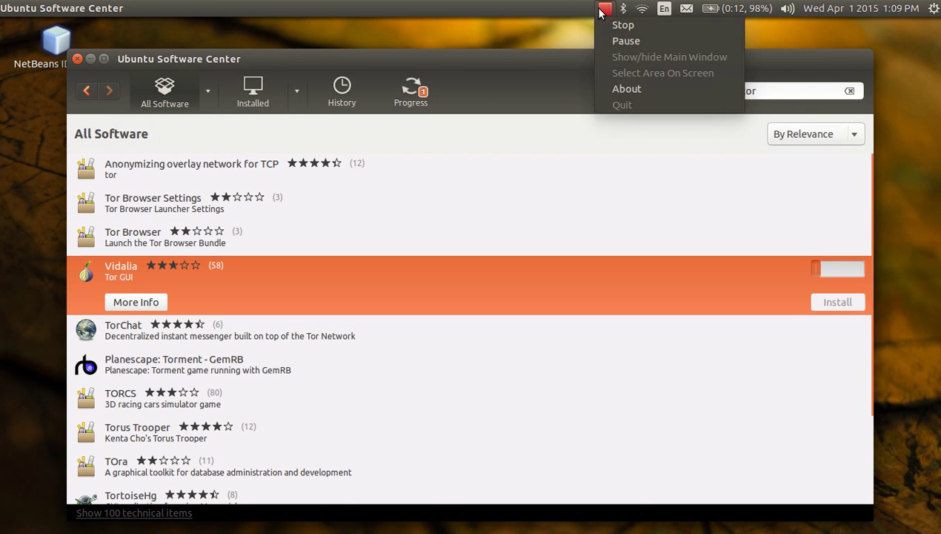
click(625, 41)
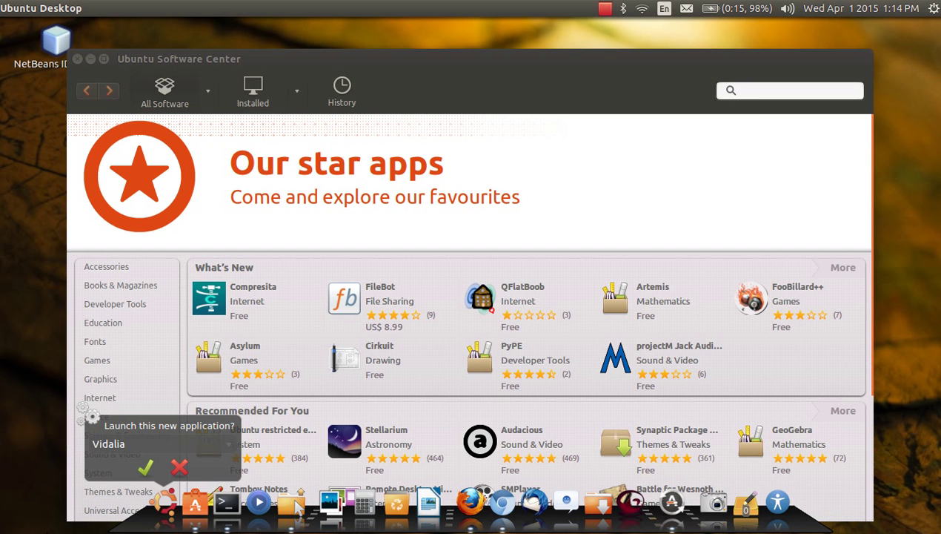
Decline the dock's offer to launch the newly installed Vidalia.
click(179, 468)
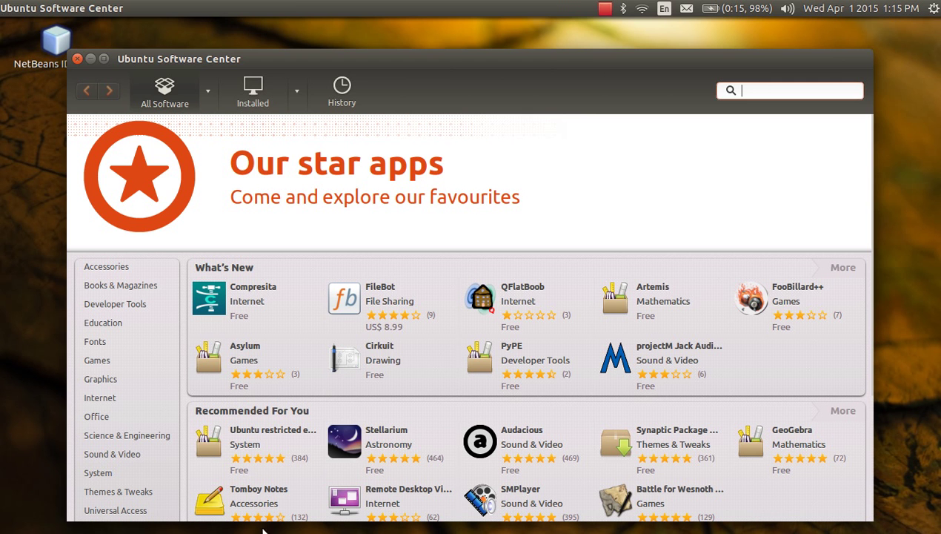
click(226, 502)
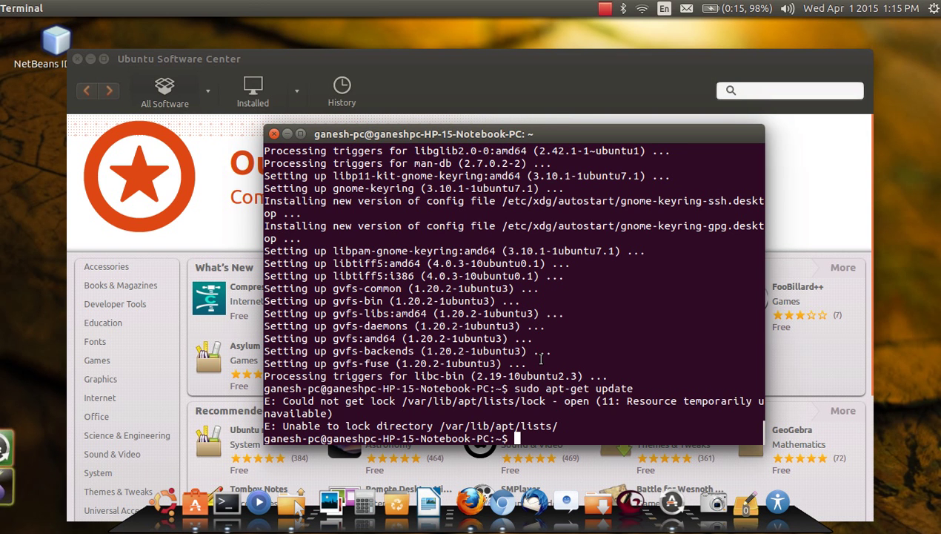
text(sudo)
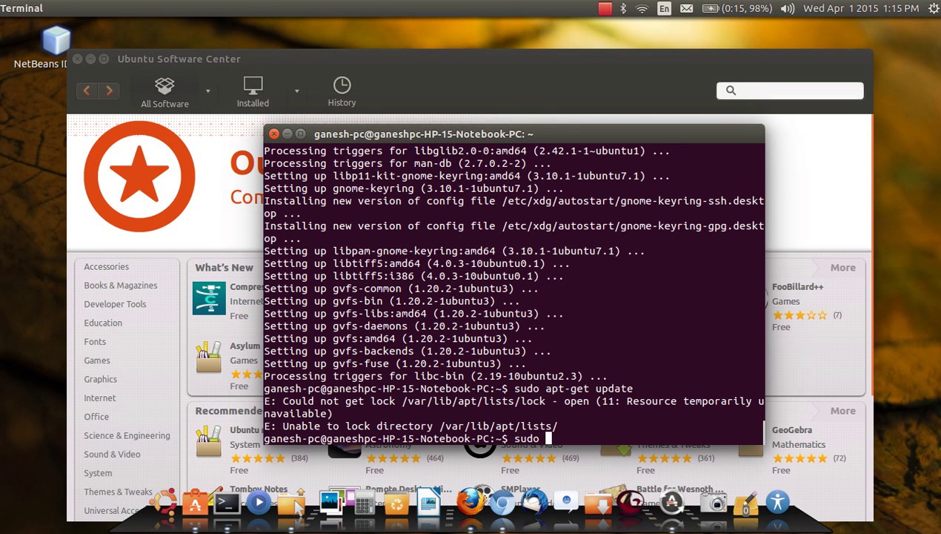
text( apt-get install)
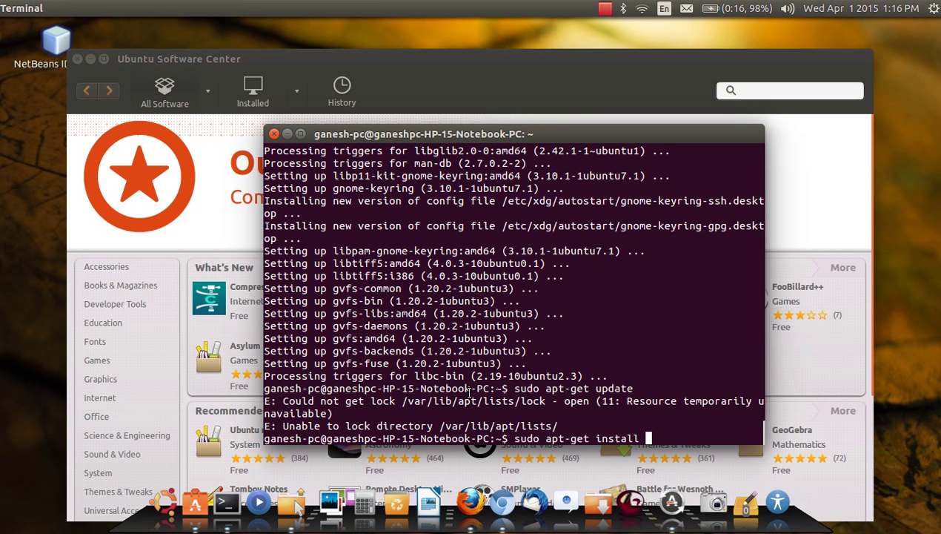
Return to the Ubuntu Software Center, search all software for screen, and clear the query.
click(432, 73)
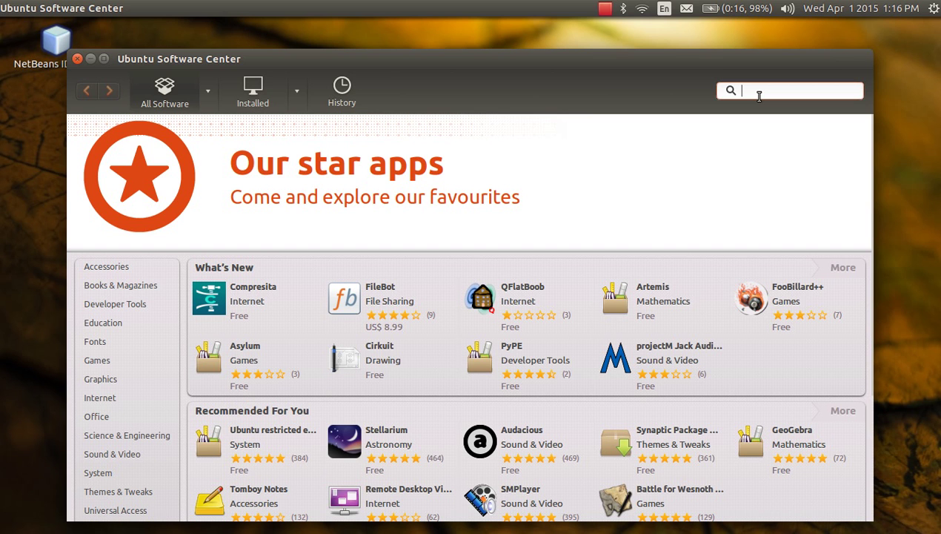
text(screen)
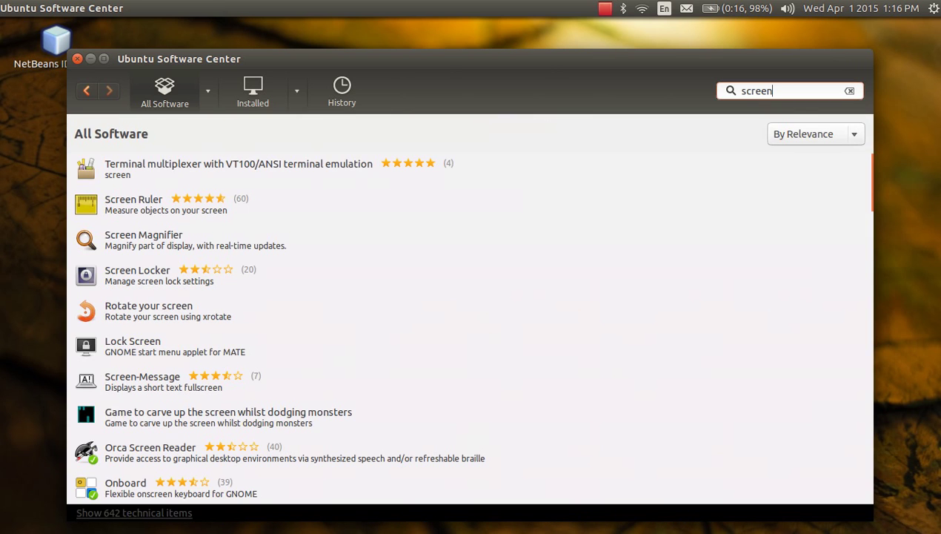
key(BackSpace)
key(BackSpace)
key(BackSpace)
key(BackSpace)
key(BackSpace)
key(BackSpace)
Search all software for recordmydeskt and select the RecordMyDesktop entry to show its options.
text(record)
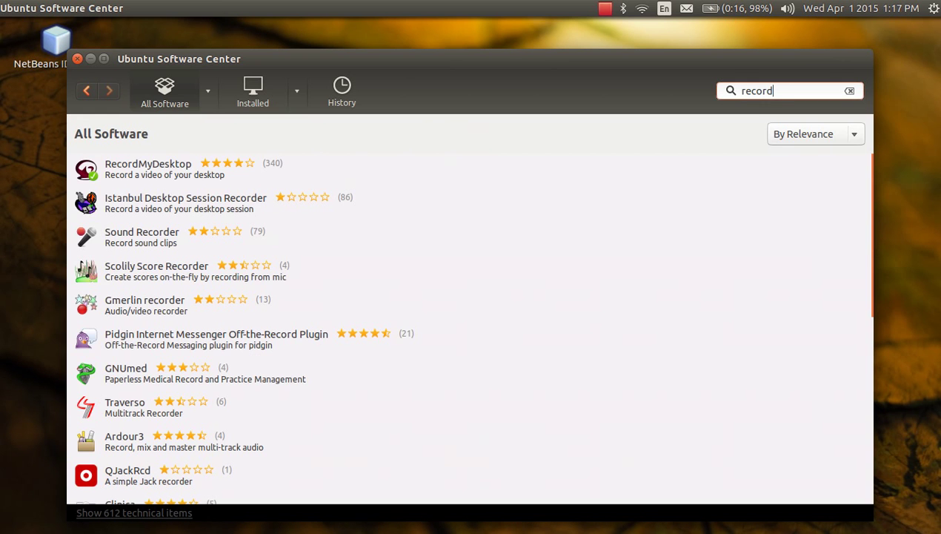
text(my)
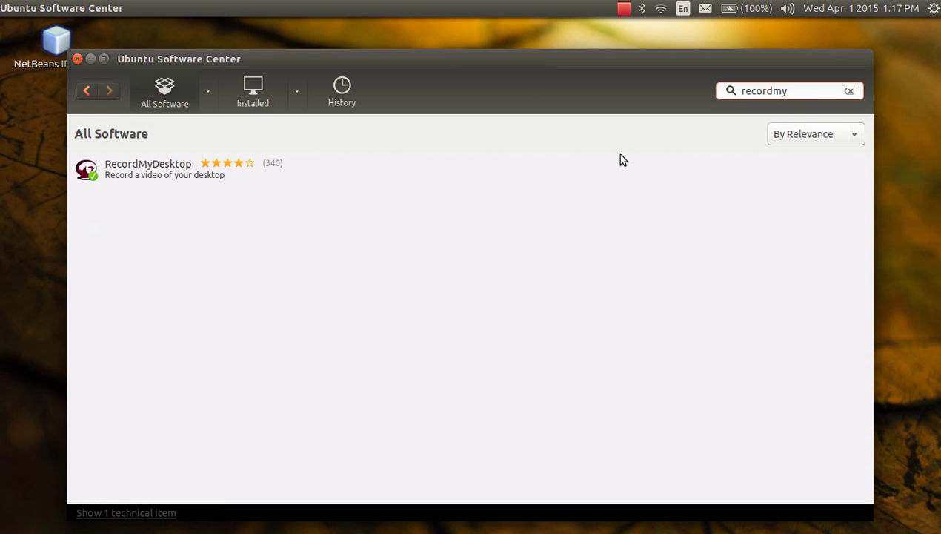
text(deskt)
click(142, 175)
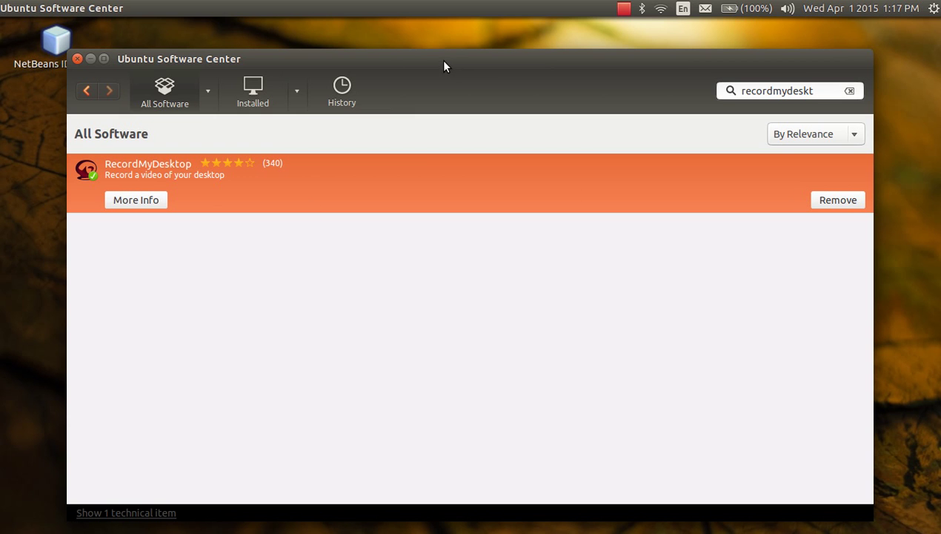
mouse_move(443, 61)
mouse_down()
mouse_move(405, 61)
mouse_move(442, 57)
mouse_up()
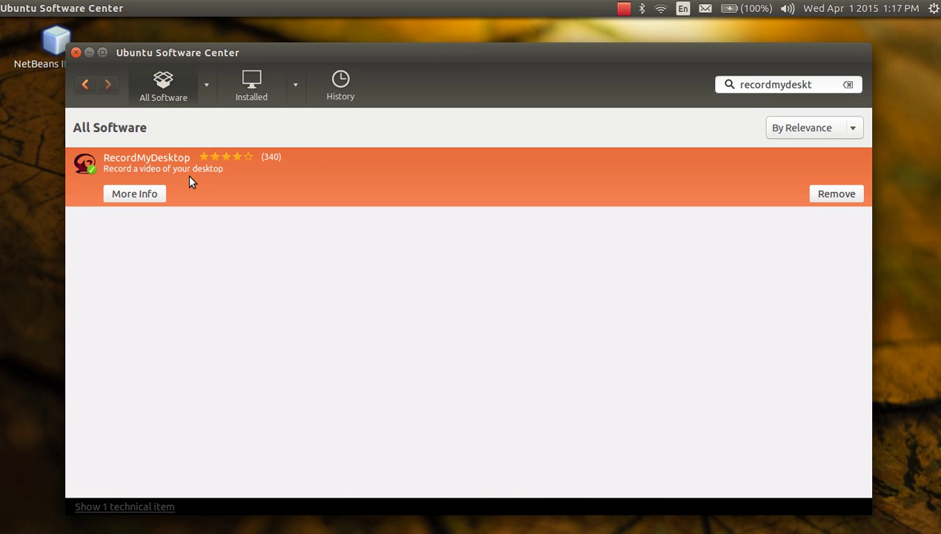
Switch to the terminal and erase the unfinished sudo apt-get install command from the prompt.
click(227, 505)
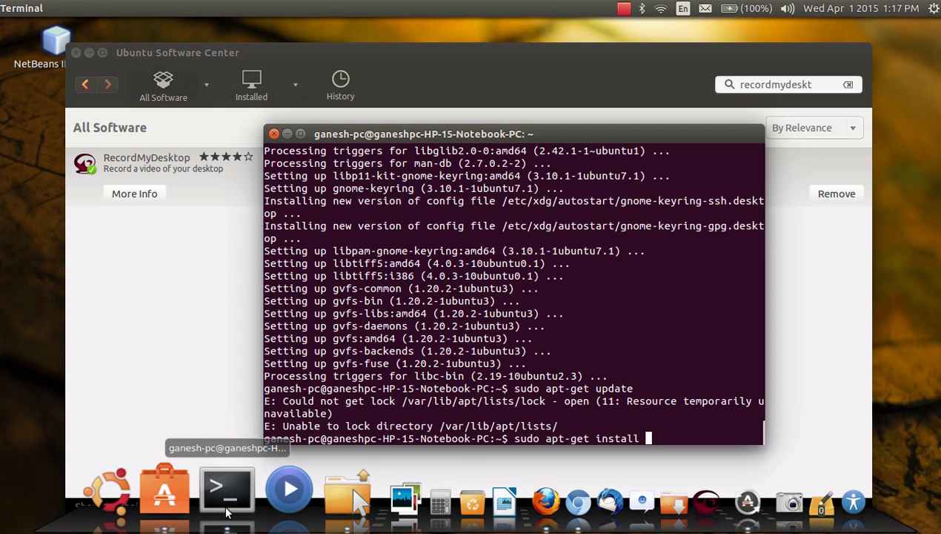
key(Up)
key(BackSpace)
key(BackSpace)
key(BackSpace)
key(BackSpace)
key(BackSpace)
key(BackSpace)
key(BackSpace)
key(BackSpace)
key(BackSpace)
key(BackSpace)
key(BackSpace)
key(BackSpace)
key(BackSpace)
key(BackSpace)
key(BackSpace)
key(BackSpace)
key(BackSpace)
key(BackSpace)
key(BackSpace)
key(BackSpace)
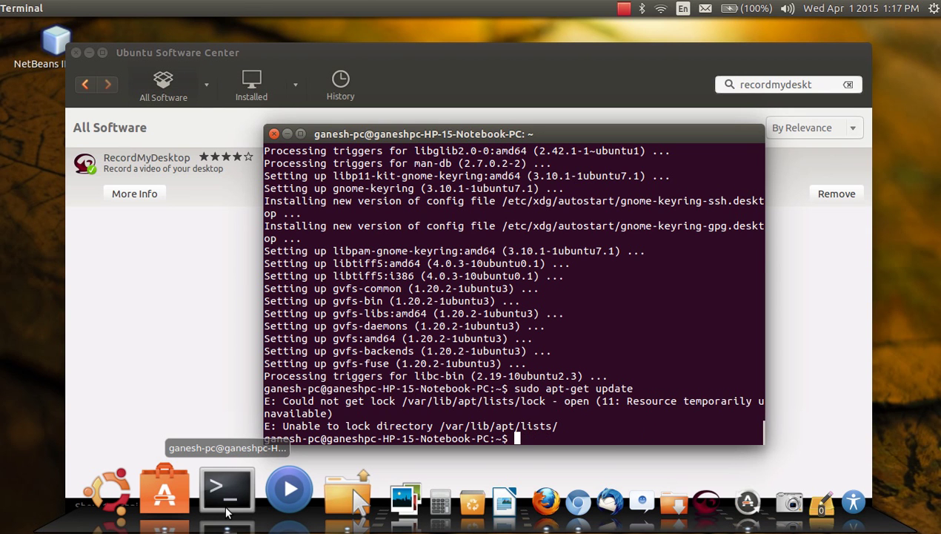
Recall the alsamixer command from the terminal history and run it.
key(Up)
key(Up)
key(Up)
key(Up)
key(Up)
key(Up)
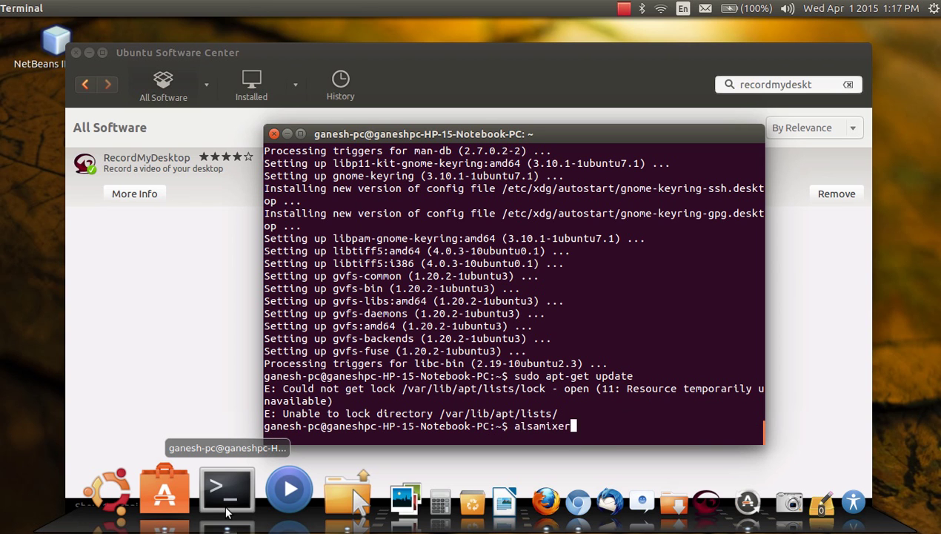
key(Down)
key(Down)
key(Up)
key(Up)
key(Return)
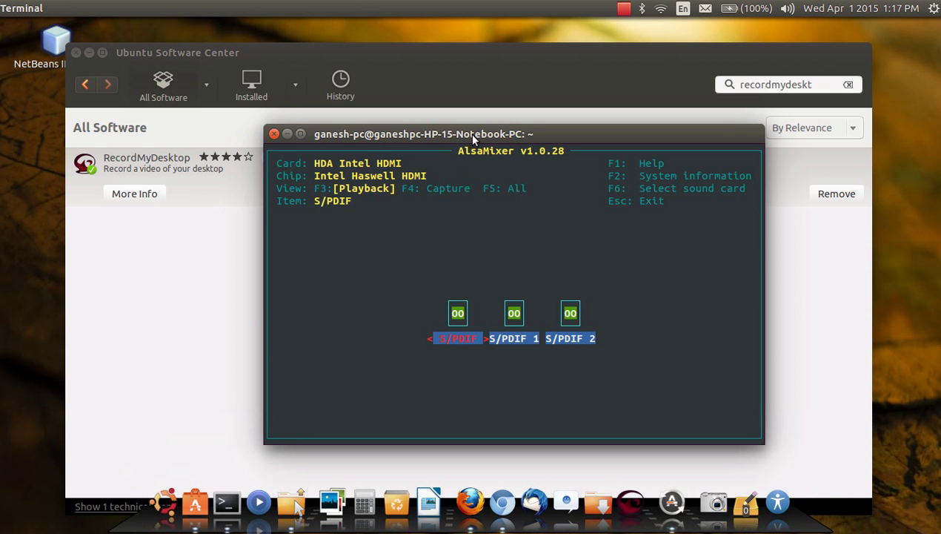
Move the mixer window aside and choose HDA Intel PCH as AlsaMixer's sound card.
drag(468, 133, 391, 144)
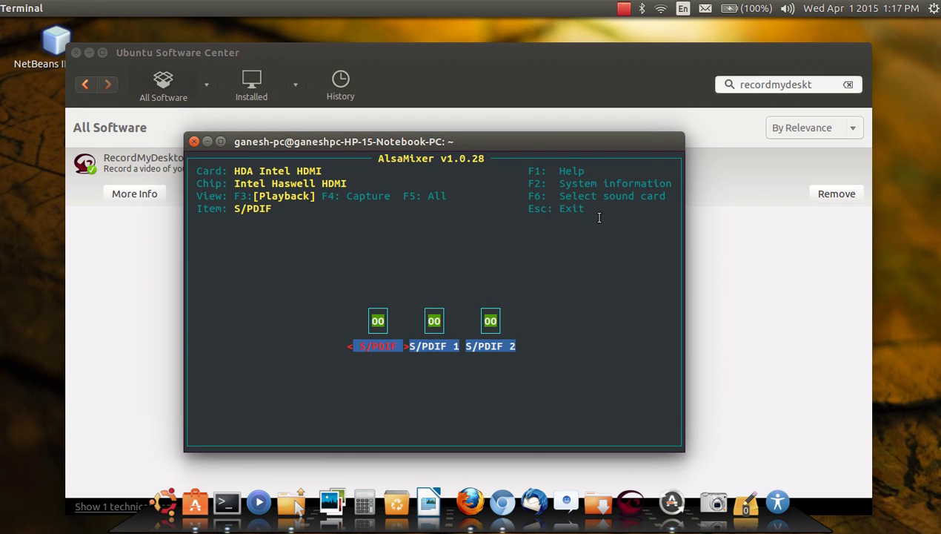
key(F6)
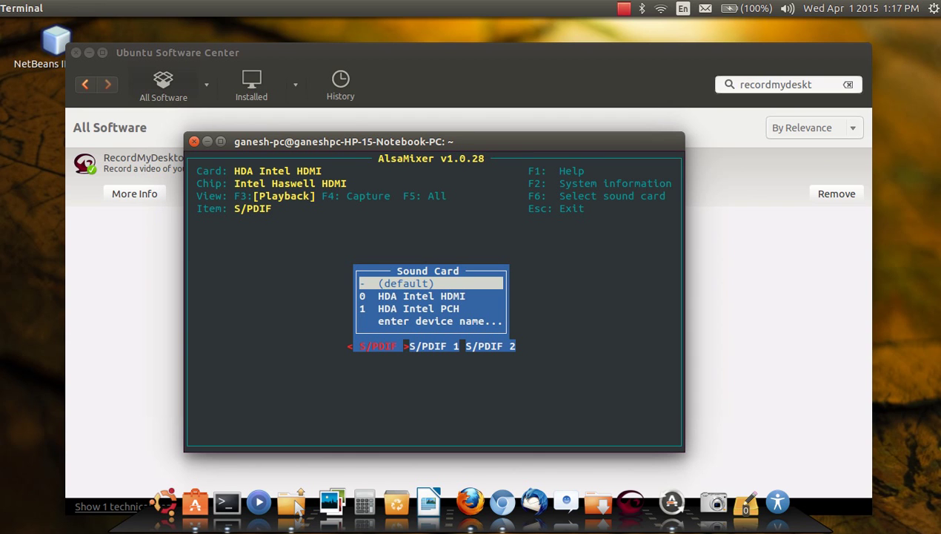
key(Down)
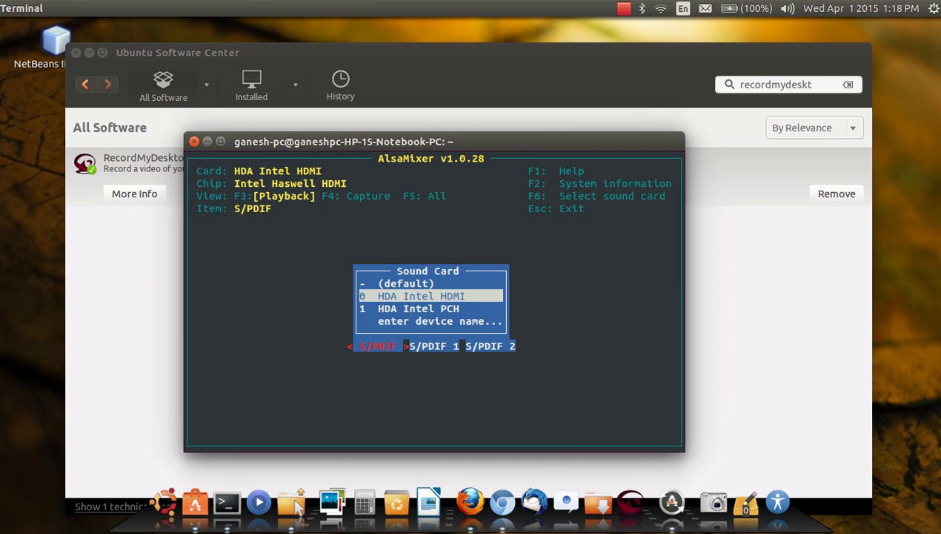
key(Down)
key(Return)
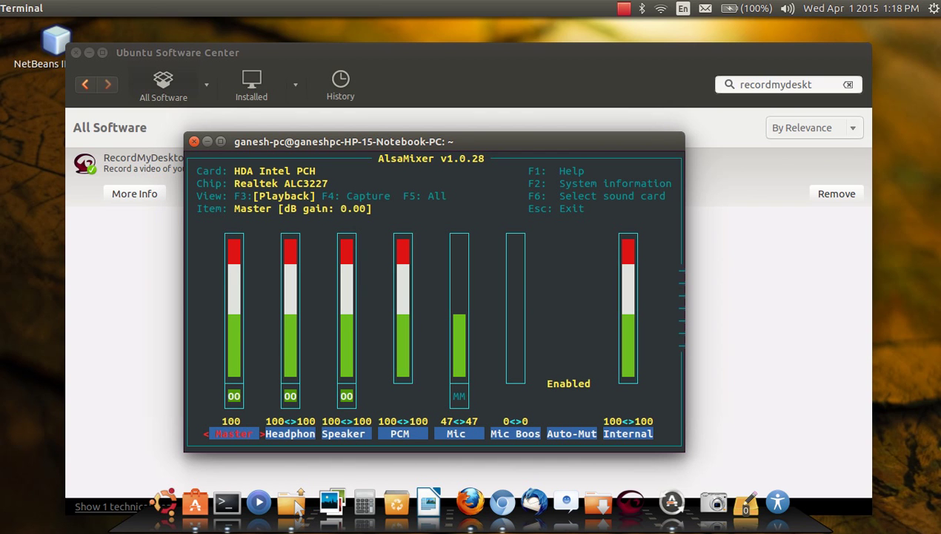
Go through the playback controls from Master to Auto-Mute Mode, and return to the Speaker control.
key(Right)
key(Right)
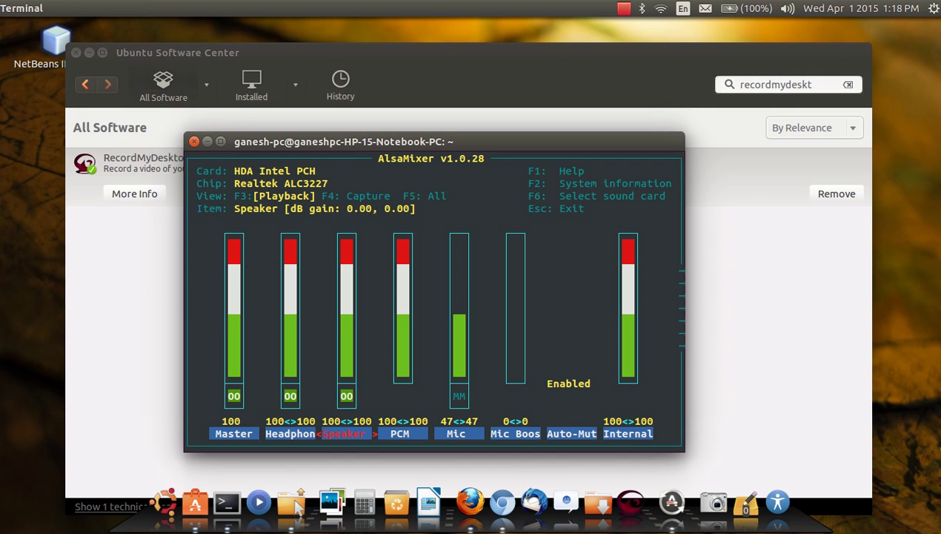
key(Right)
key(Right)
key(Right)
key(Right)
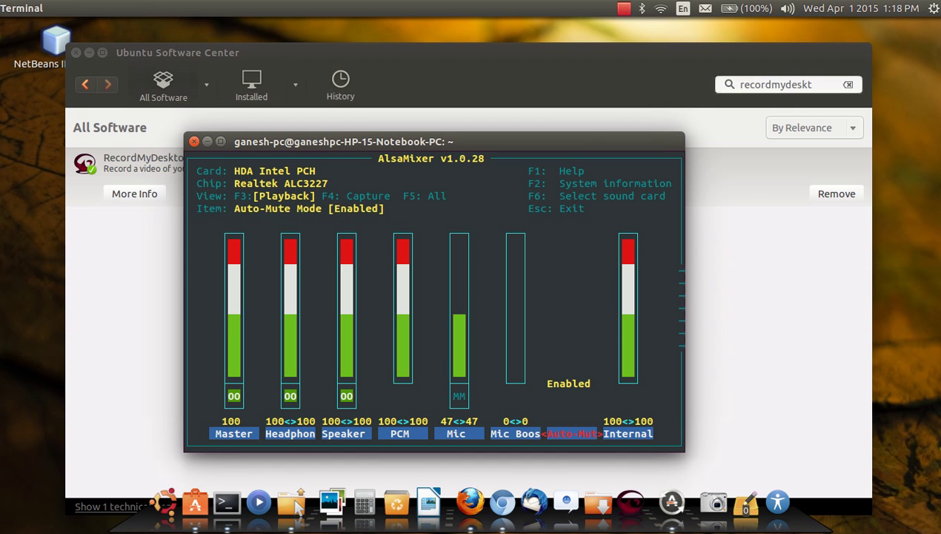
key(Left)
key(Left)
key(Left)
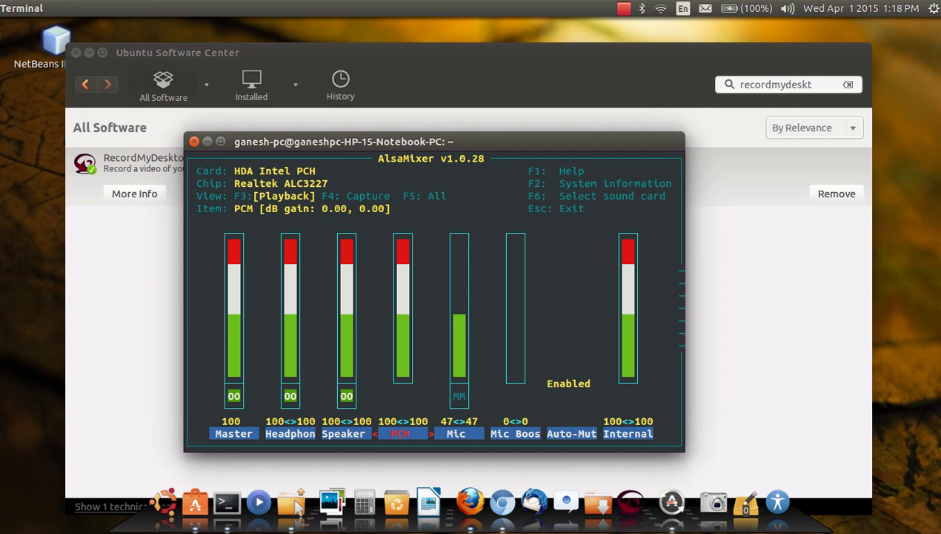
key(Left)
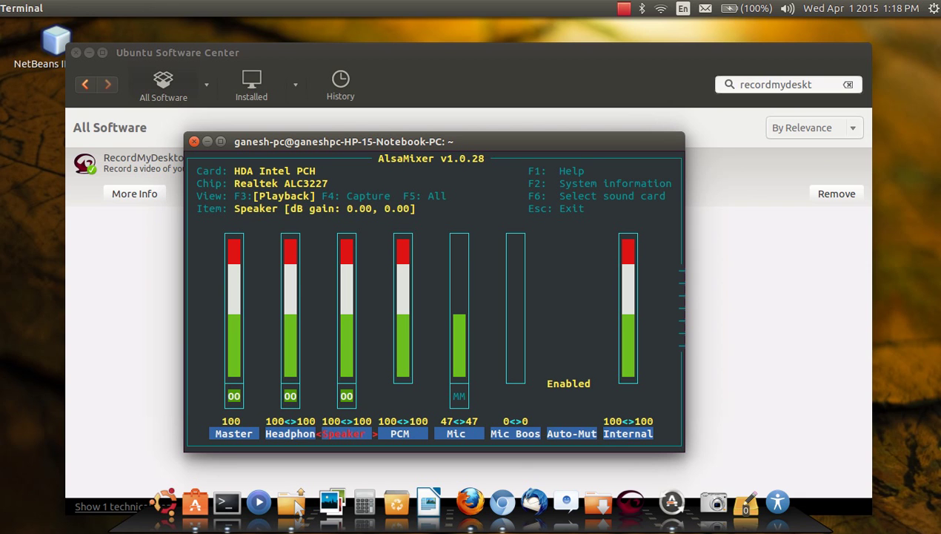
Lower the Speaker volume to 73 and raise it back to 100.
key(Down)
key(Down)
key(Down)
key(Down)
key(Down)
key(Down)
key(Down)
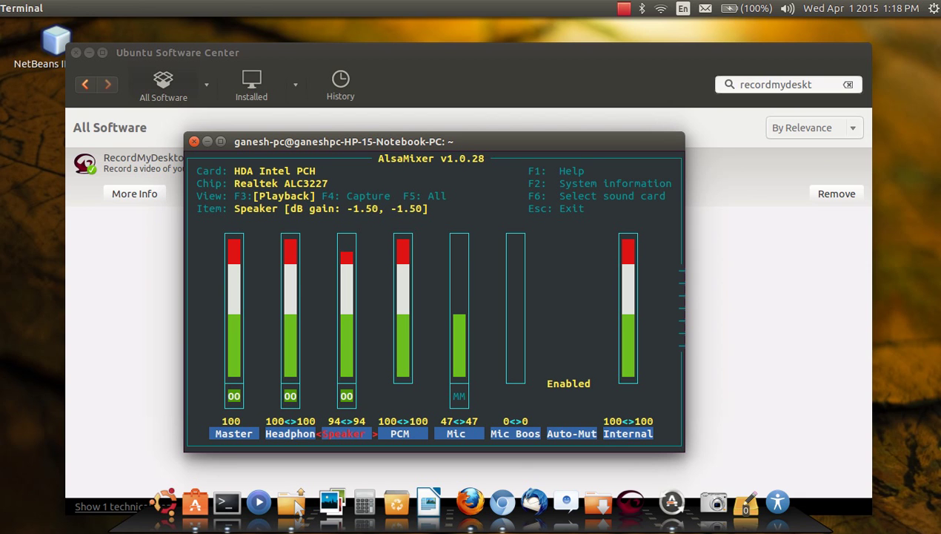
key(Down)
key(Down)
key(Down)
key(Down)
key(Down)
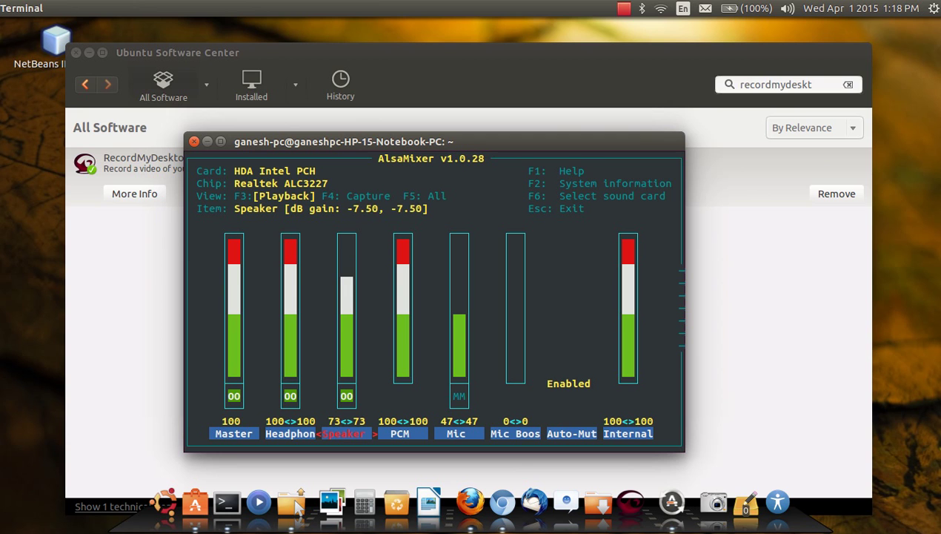
key(Up)
key(Up)
key(Up)
key(Up)
key(Up)
key(Up)
key(Up)
key(Up)
key(Up)
key(Up)
key(Up)
key(Up)
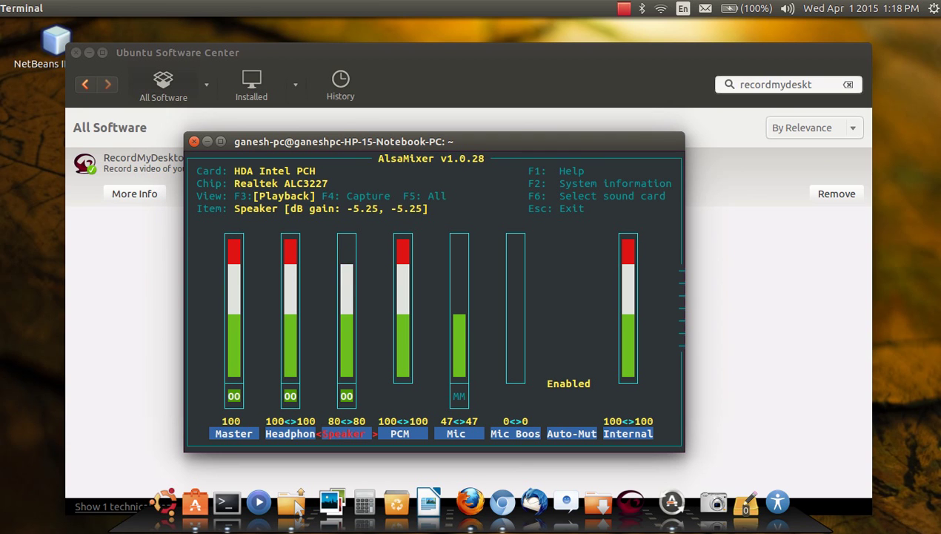
Look at the Mic, Mic Boost, Auto-Mute and Internal Mic Boost controls, and exit AlsaMixer.
key(Right)
key(Right)
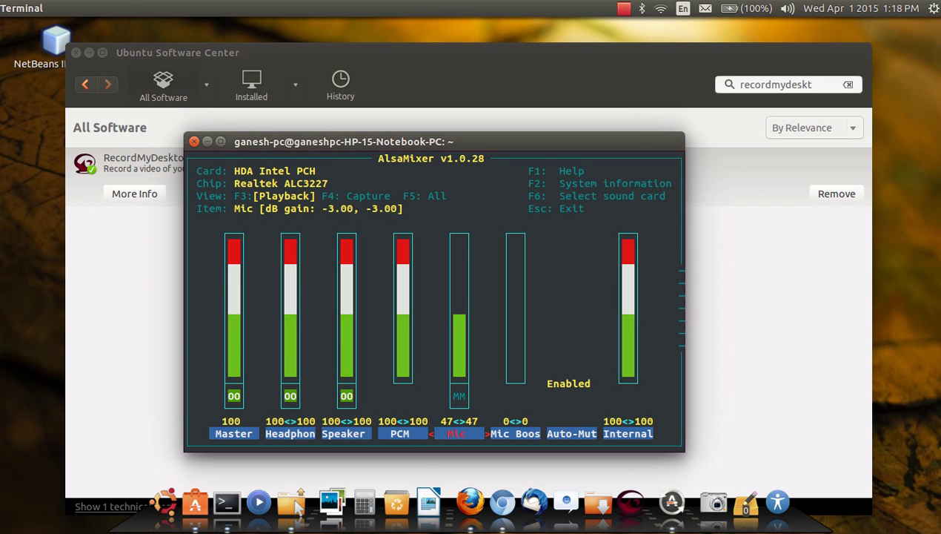
key(Right)
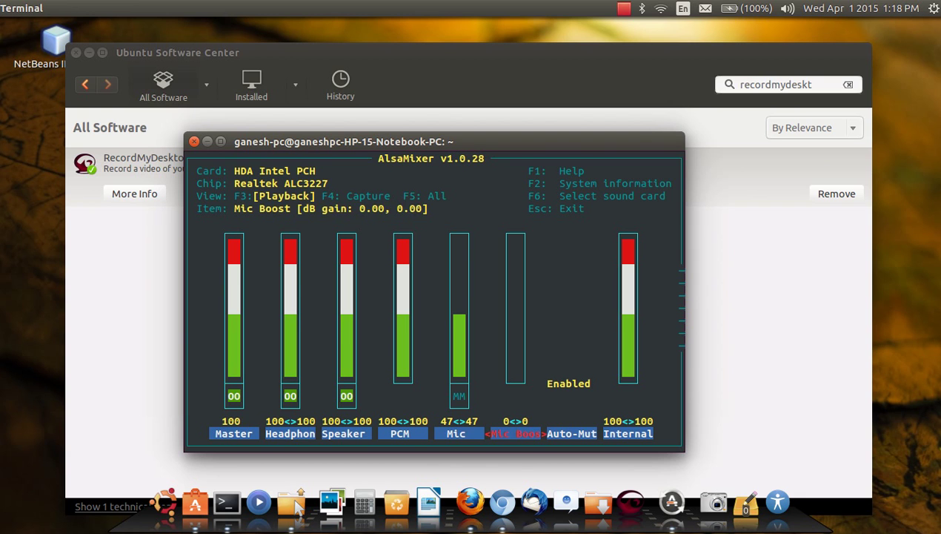
key(Right)
key(Right)
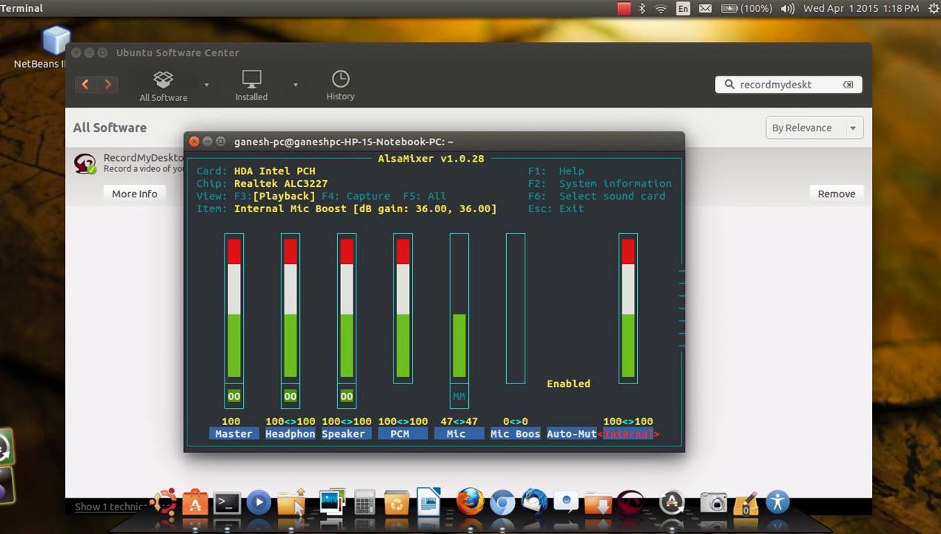
key(Escape)
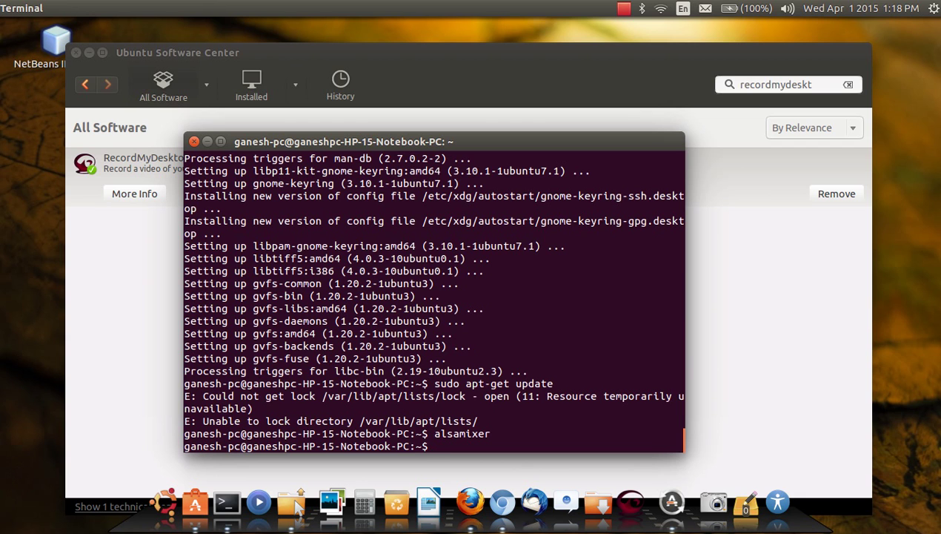
Save the sound card settings by running sudo alsactl store in the terminal.
text(sudo alsactl store)
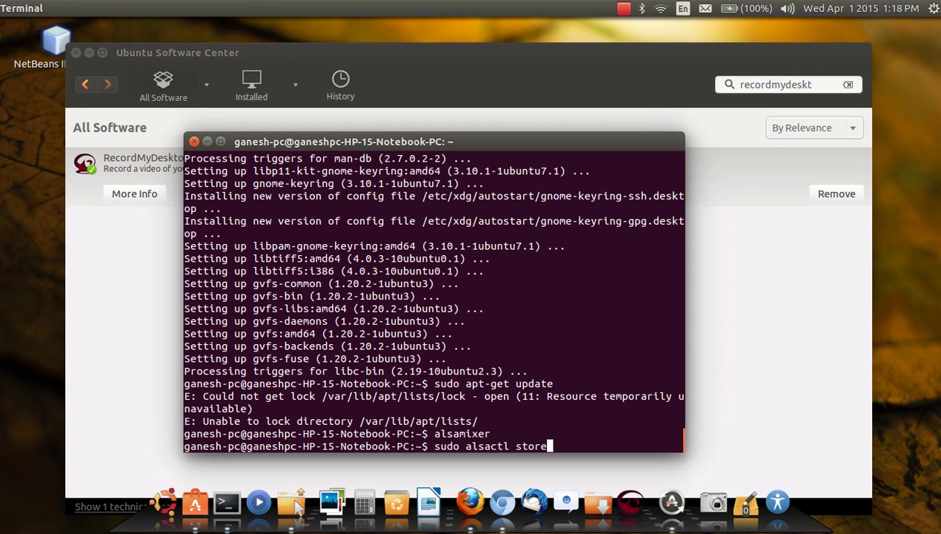
key(Return)
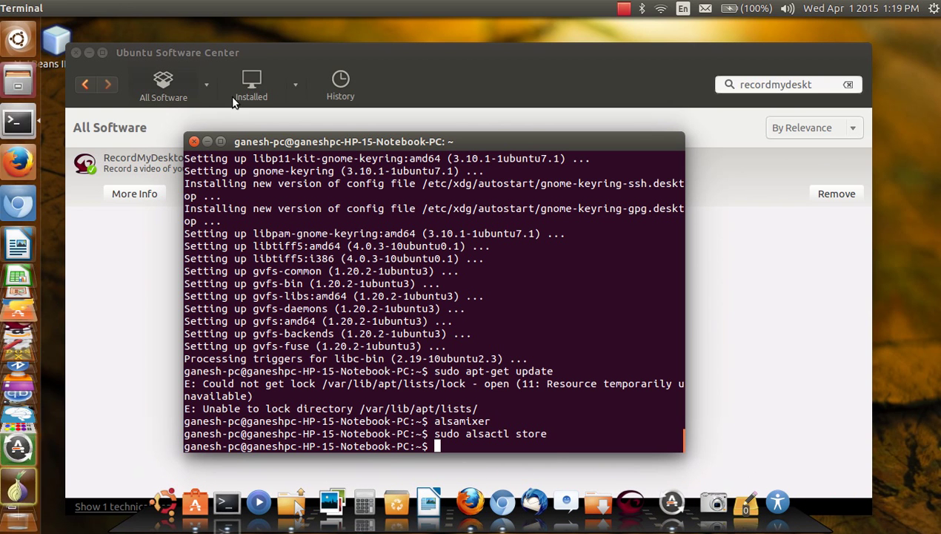
Minimize the Ubuntu Software Center window and select the NetBeans IDE 8.0.2 icon on the desktop.
click(88, 52)
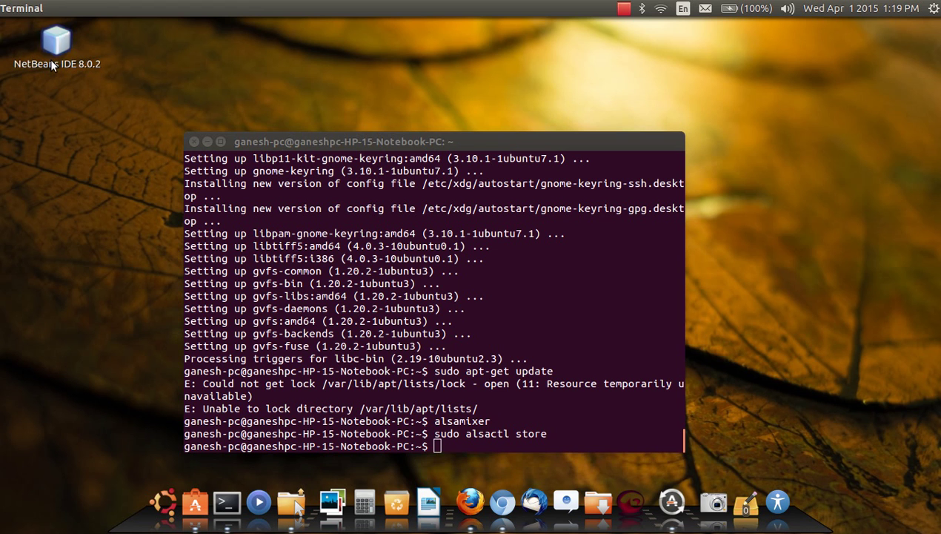
click(52, 65)
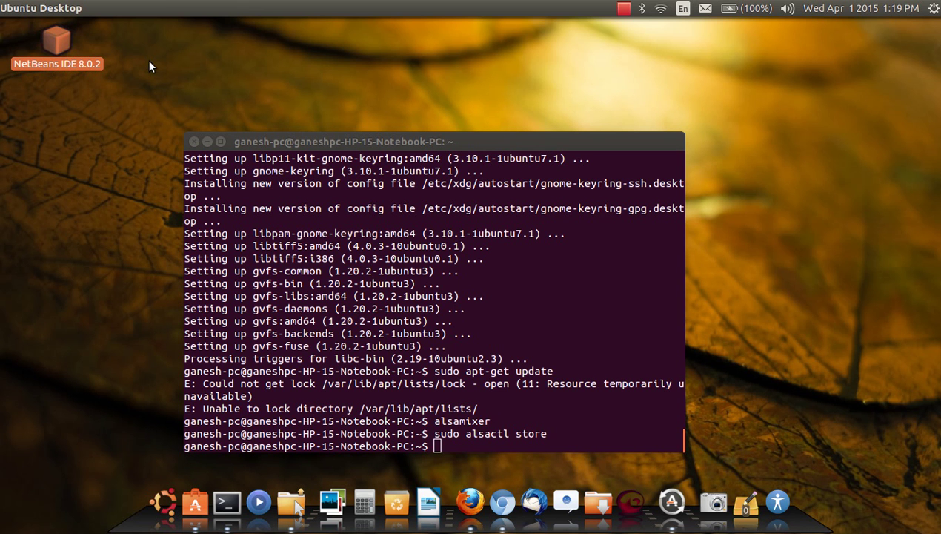